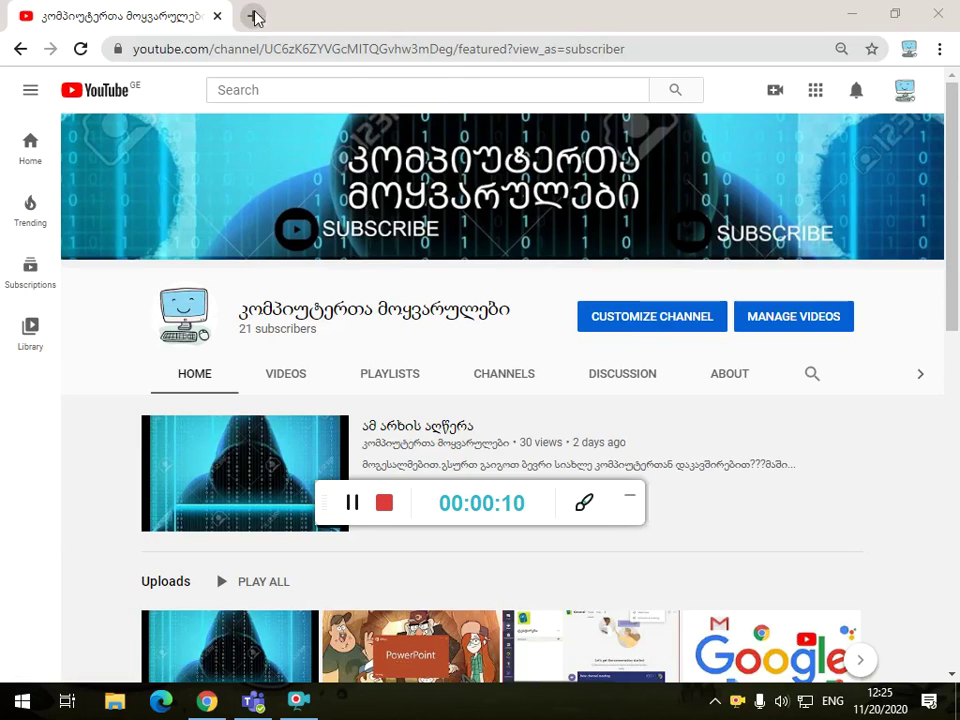
# - Open a new browser tab and go to the buki.ge website
pyautogui.click(253, 16)
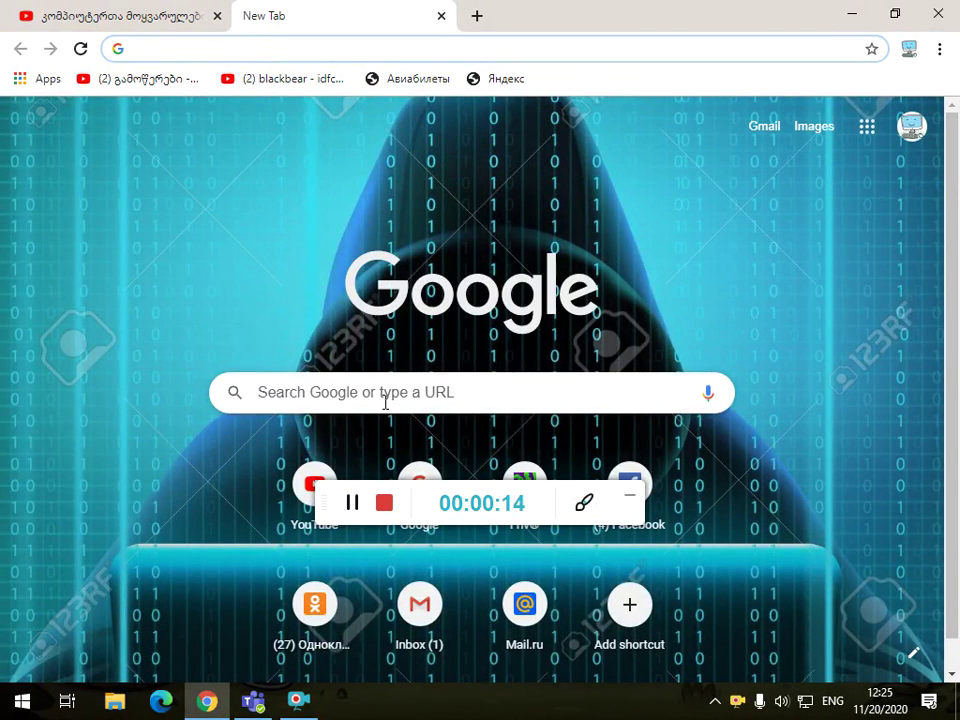
pyautogui.click(385, 400)
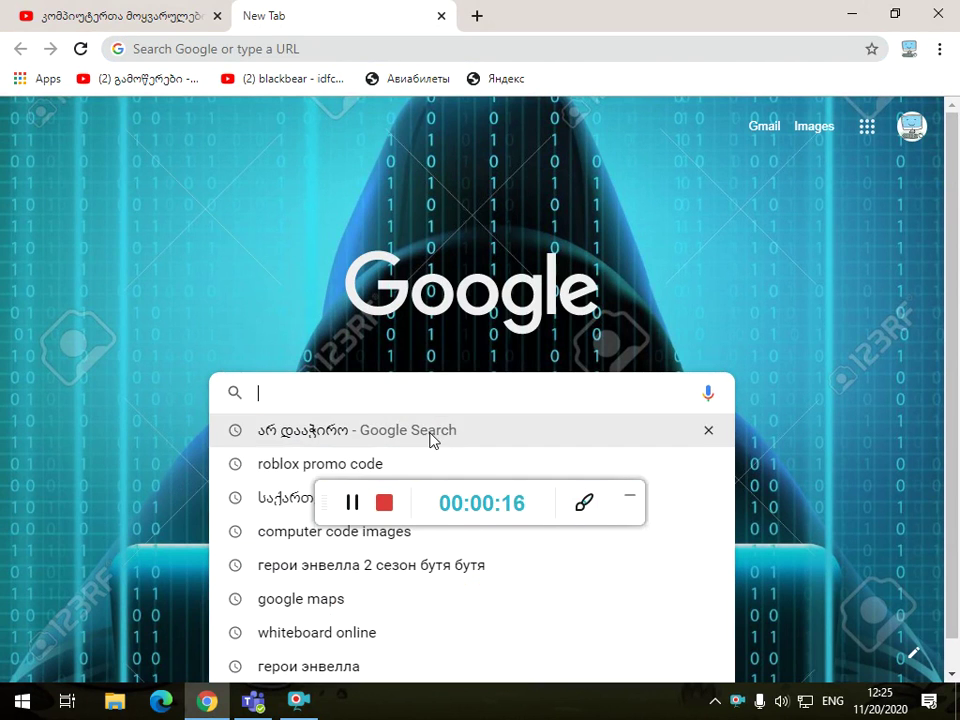
pyautogui.click(628, 496)
pyautogui.click(546, 394)
pyautogui.write('b')
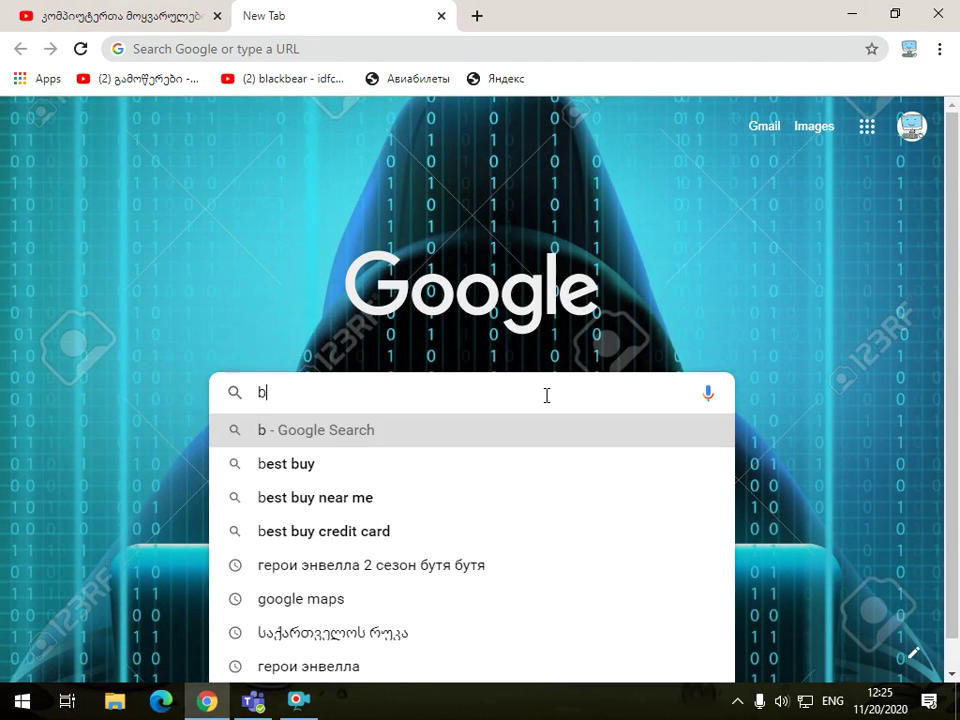
pyautogui.write('uki.')
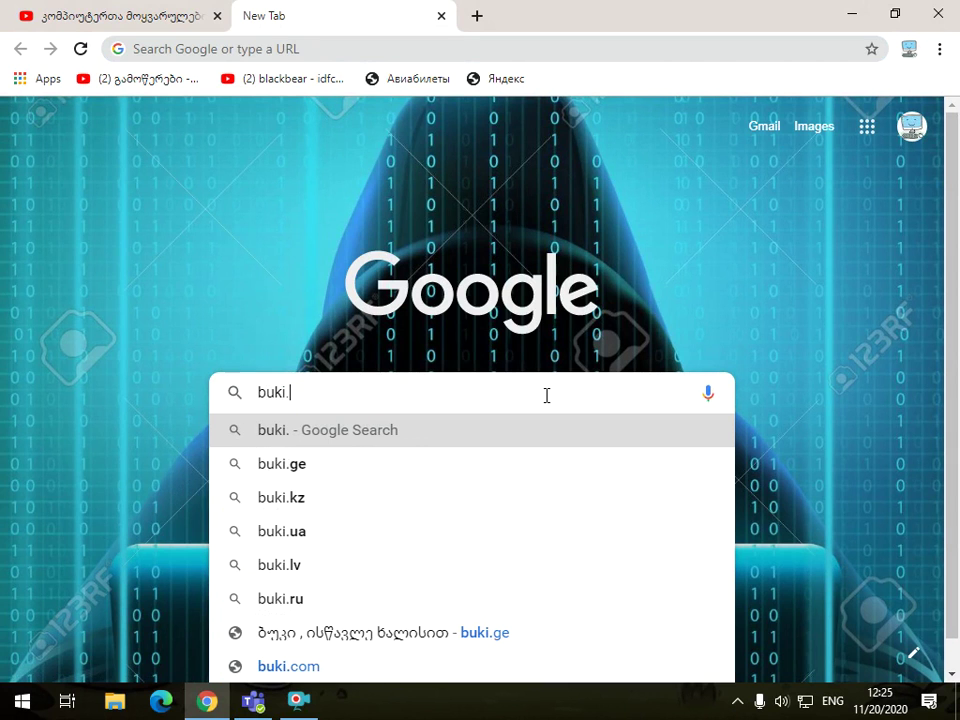
pyautogui.write('ge')
pyautogui.press('Return')
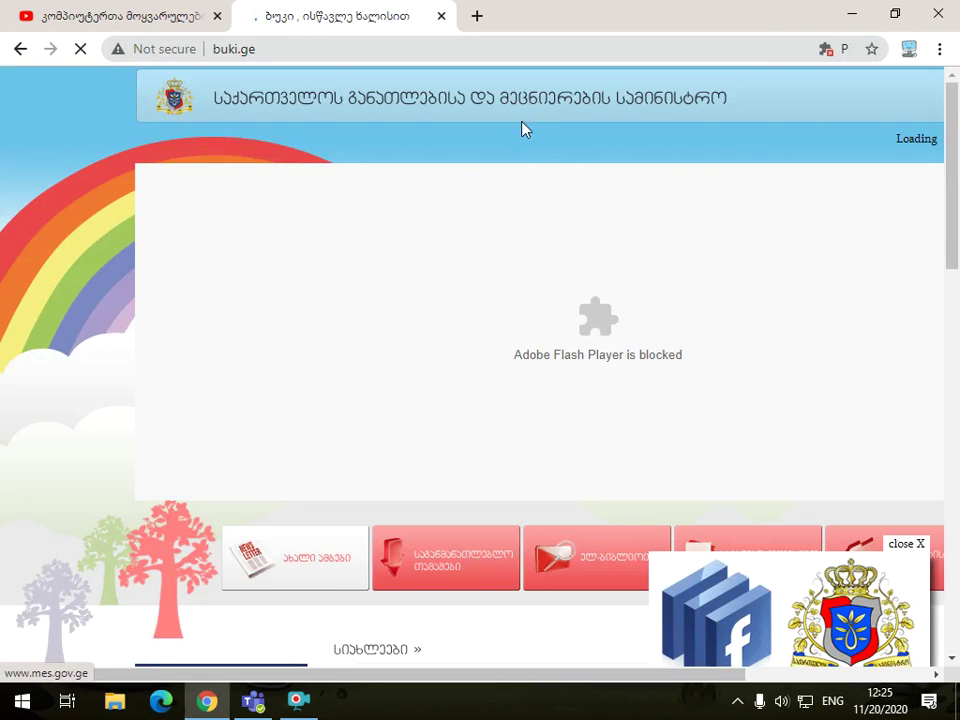
# - Find the LMMS banner on the buki.ge home page and download the LMMS 32 and 64 bit.rar archive
pyautogui.scroll(-2, 600, 128)
pyautogui.scroll(-2, 508, 332)
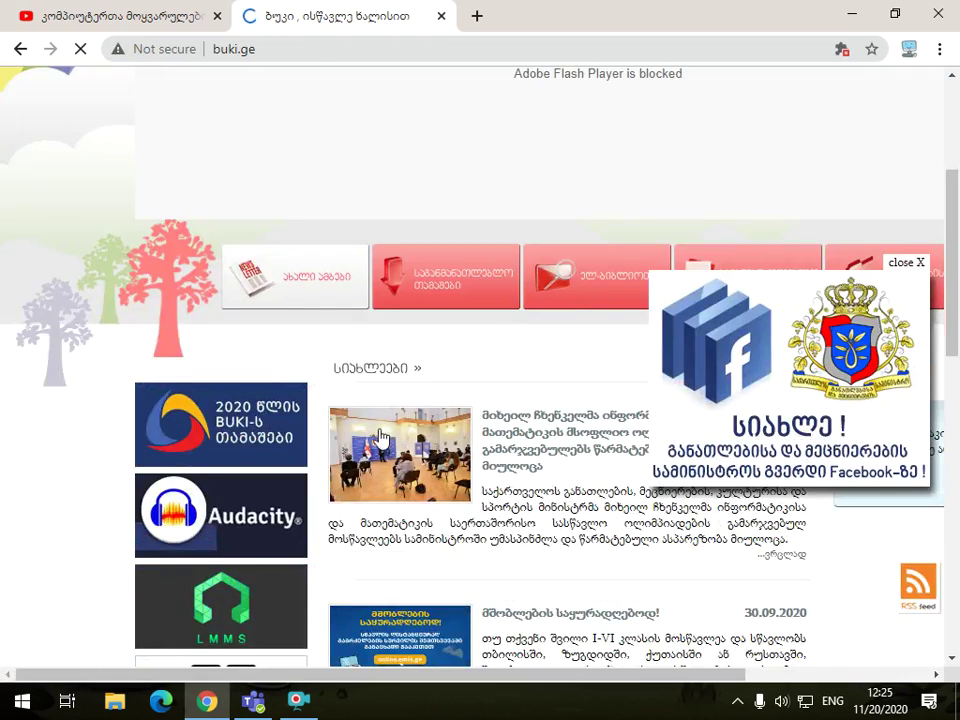
pyautogui.scroll(3, 379, 431)
pyautogui.scroll(-6, 486, 478)
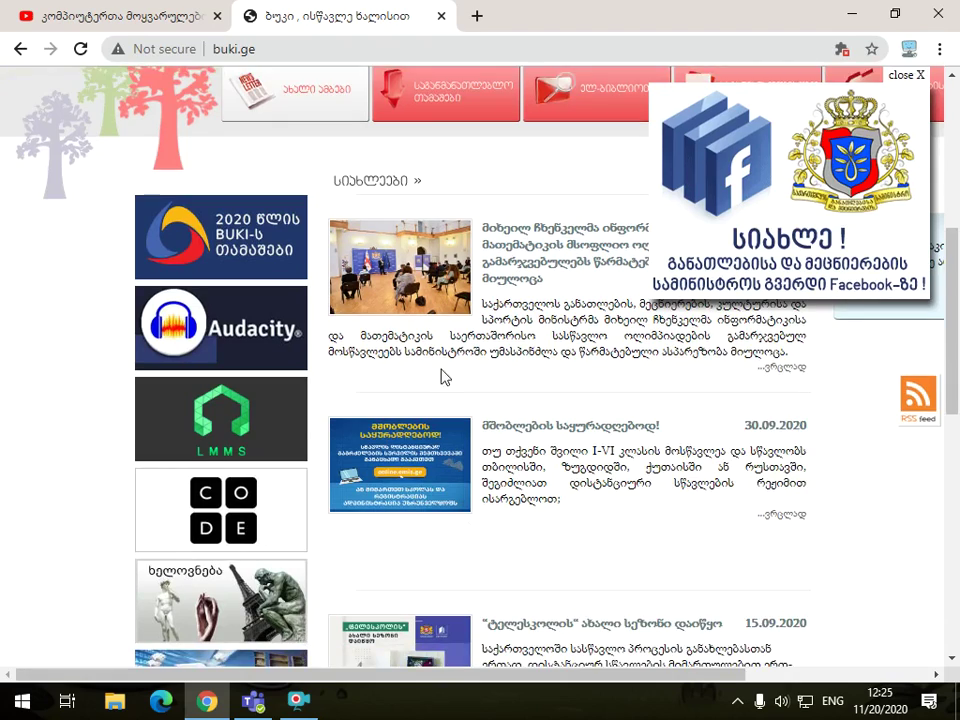
pyautogui.scroll(-4, 636, 420)
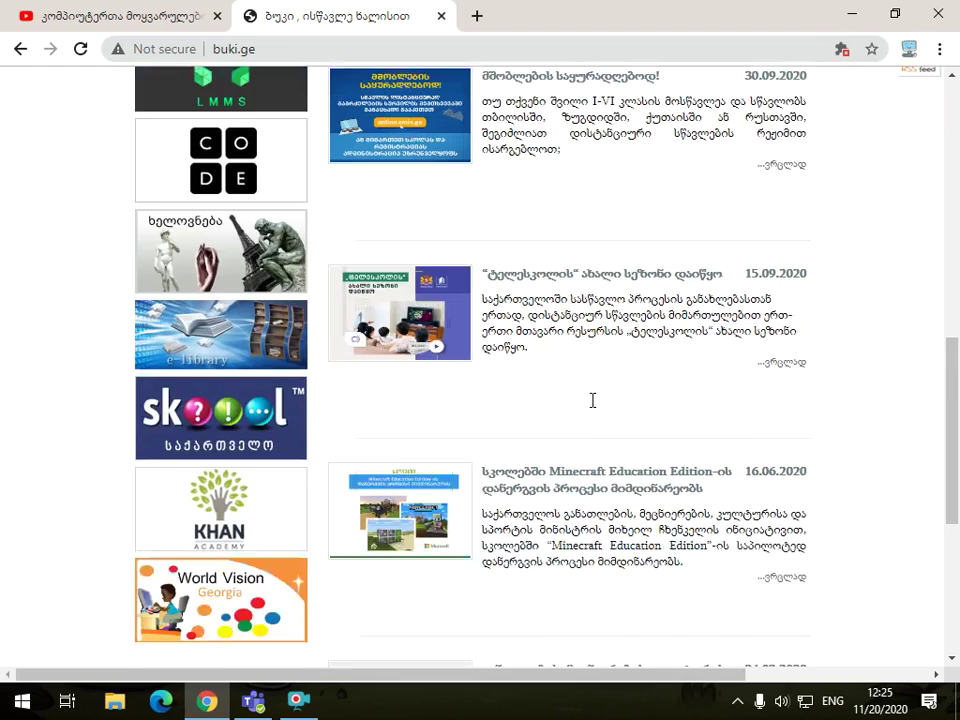
pyautogui.scroll(5, 270, 447)
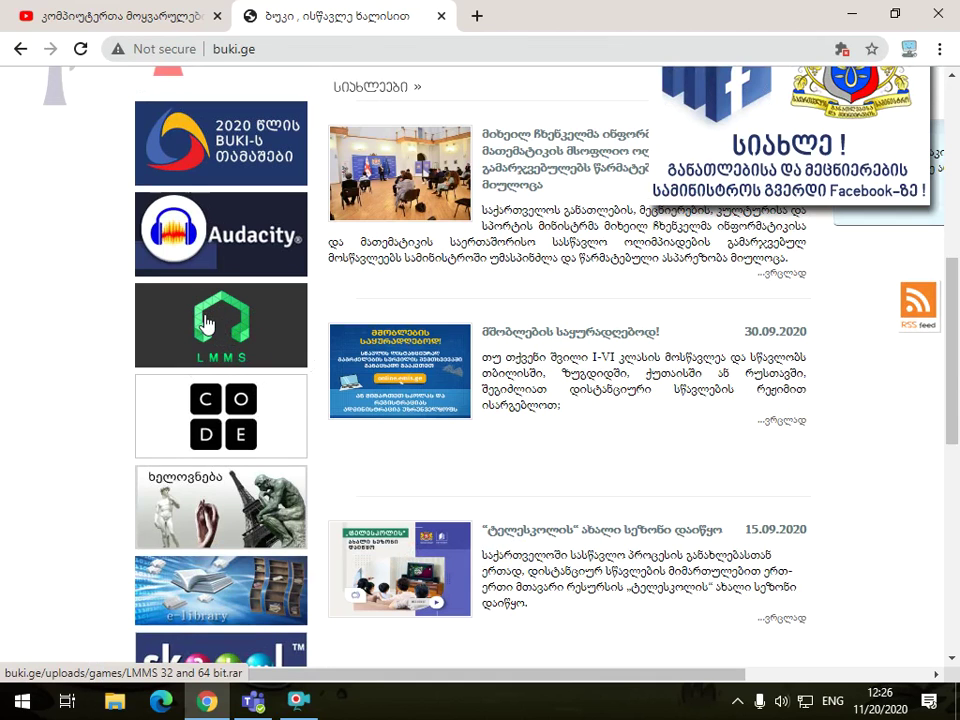
pyautogui.click(218, 325)
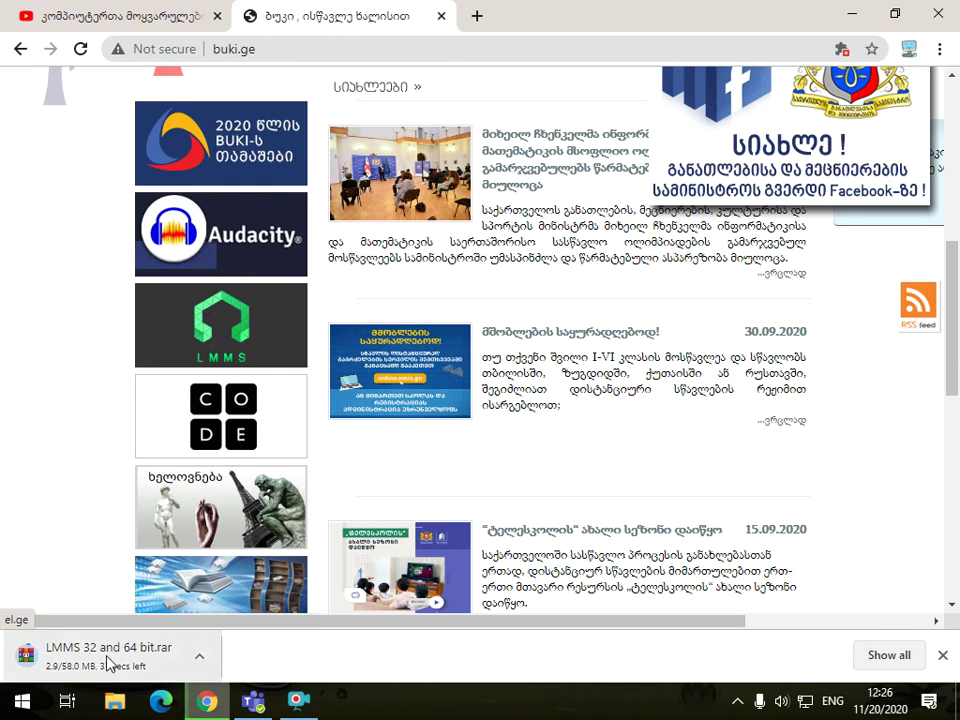
pyautogui.click(295, 704)
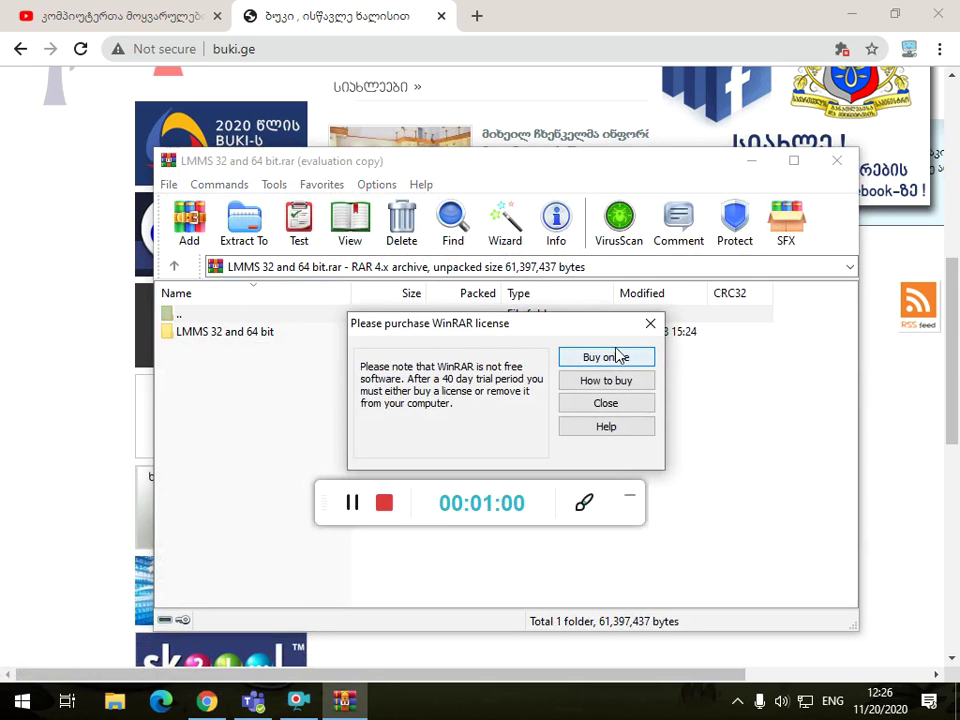
# - Dismiss the WinRAR licence reminder and open the LMMS 32 and 64 bit folder inside the archive
pyautogui.click(642, 332)
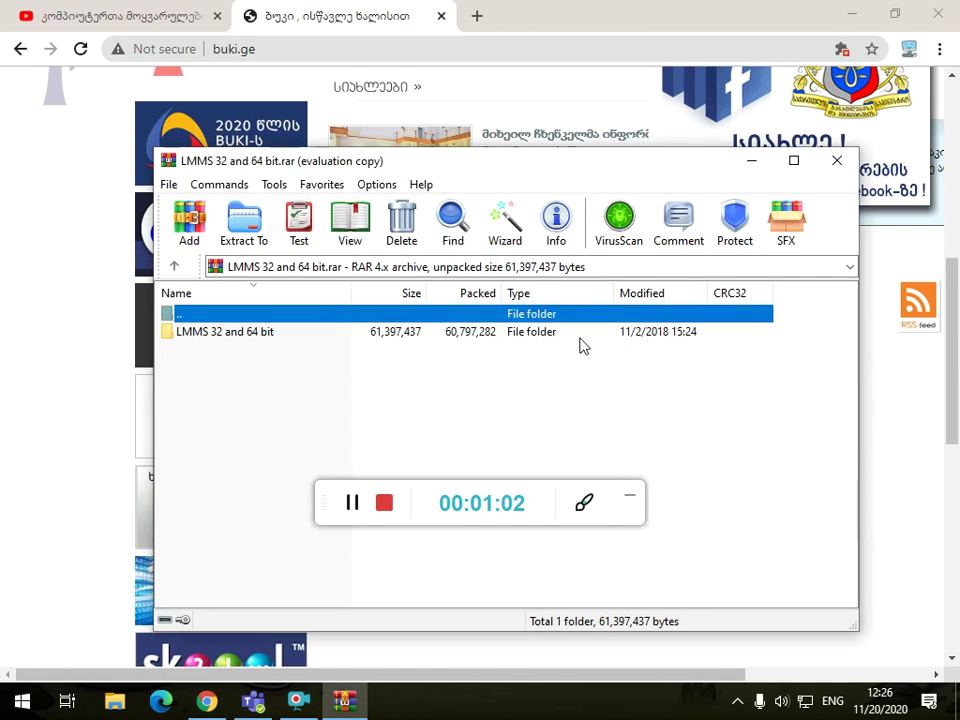
pyautogui.click(296, 334)
pyautogui.doubleClick(293, 335)
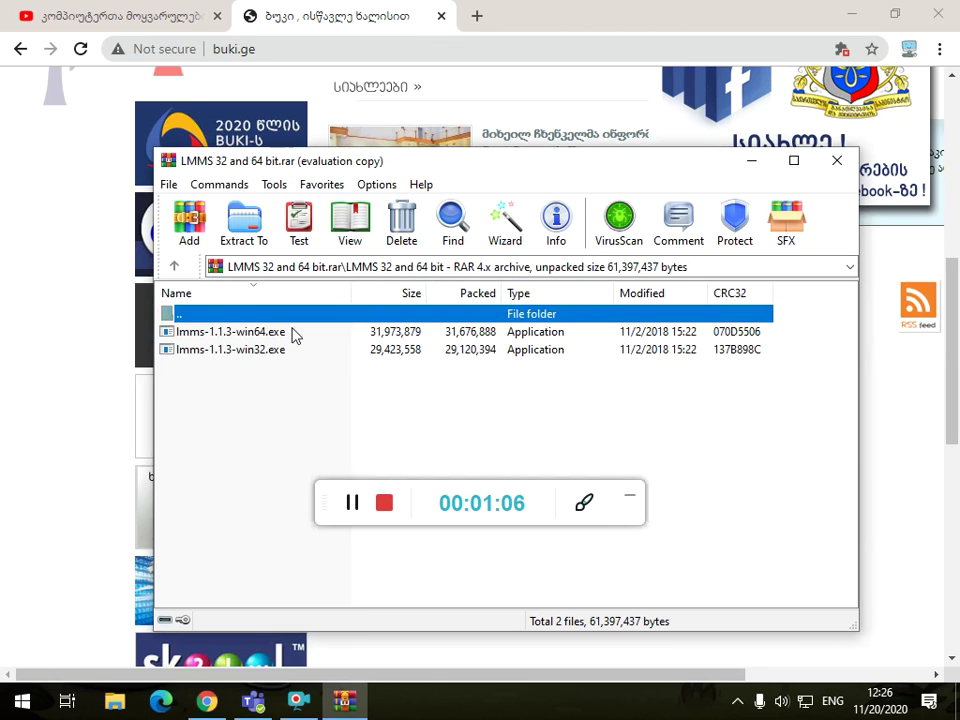
pyautogui.click(236, 333)
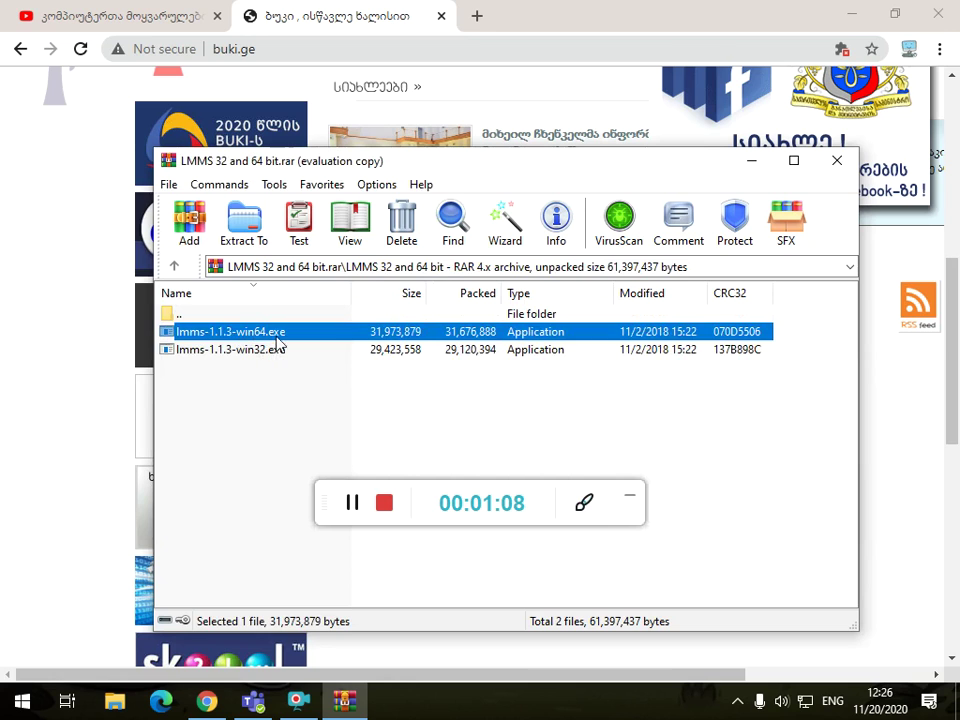
pyautogui.click(202, 315)
pyautogui.doubleClick(180, 315)
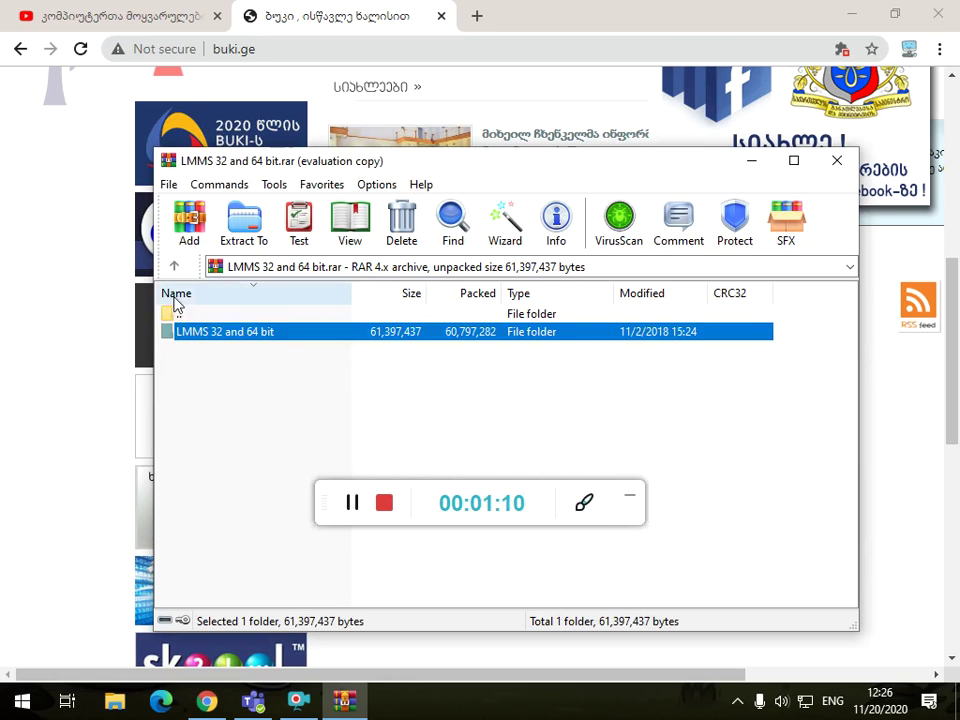
pyautogui.doubleClick(290, 336)
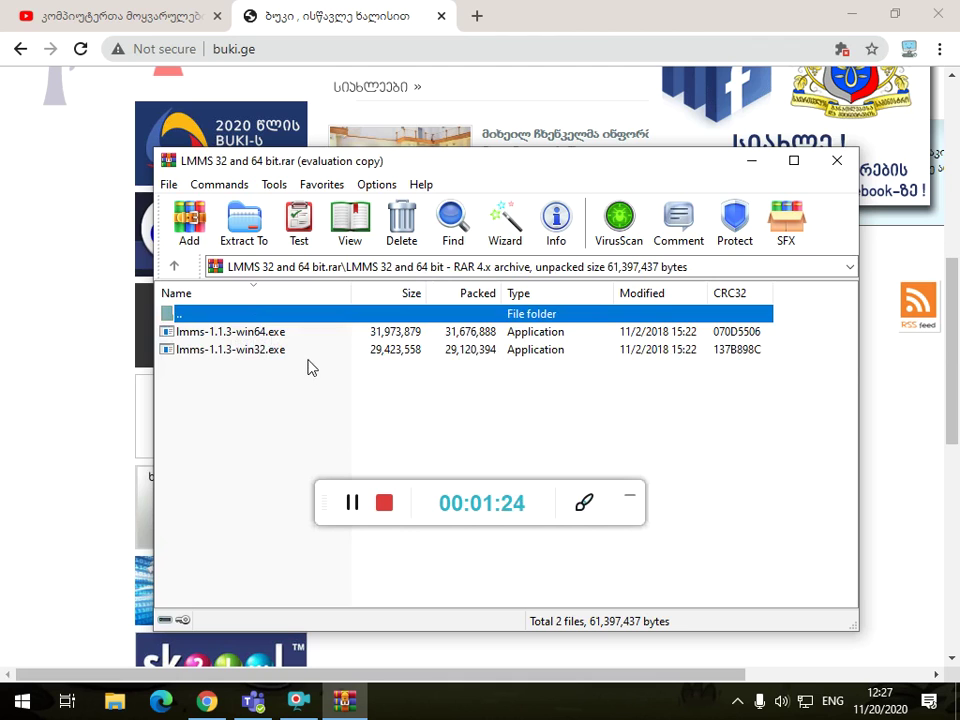
# - Run the lmms-1.1.3-win64.exe installer from the archive and accept its license agreement
pyautogui.click(268, 339)
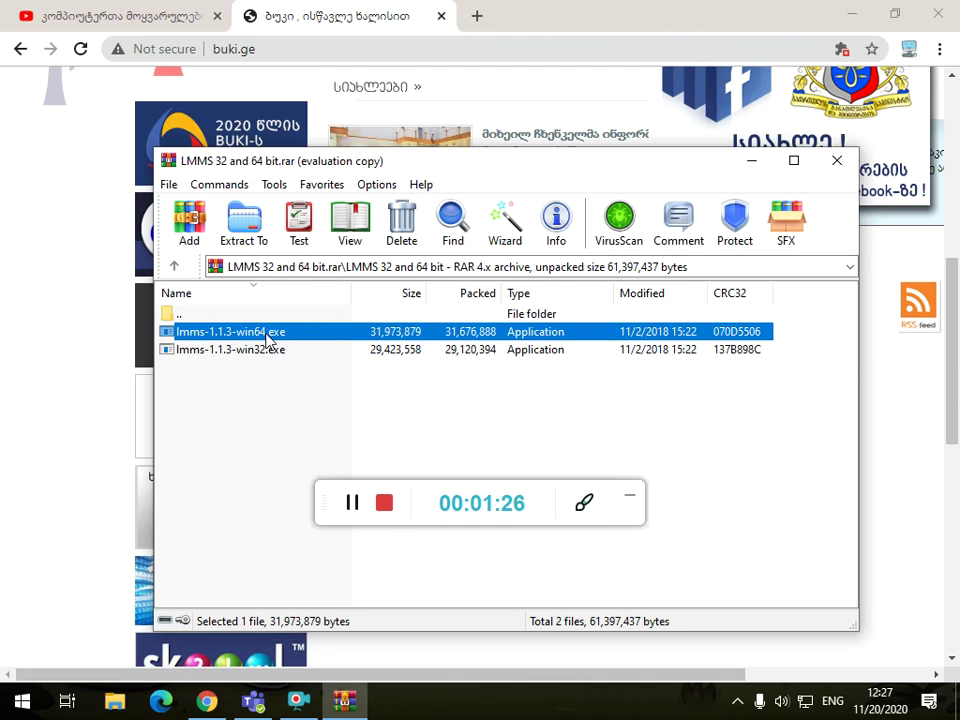
pyautogui.doubleClick(270, 337)
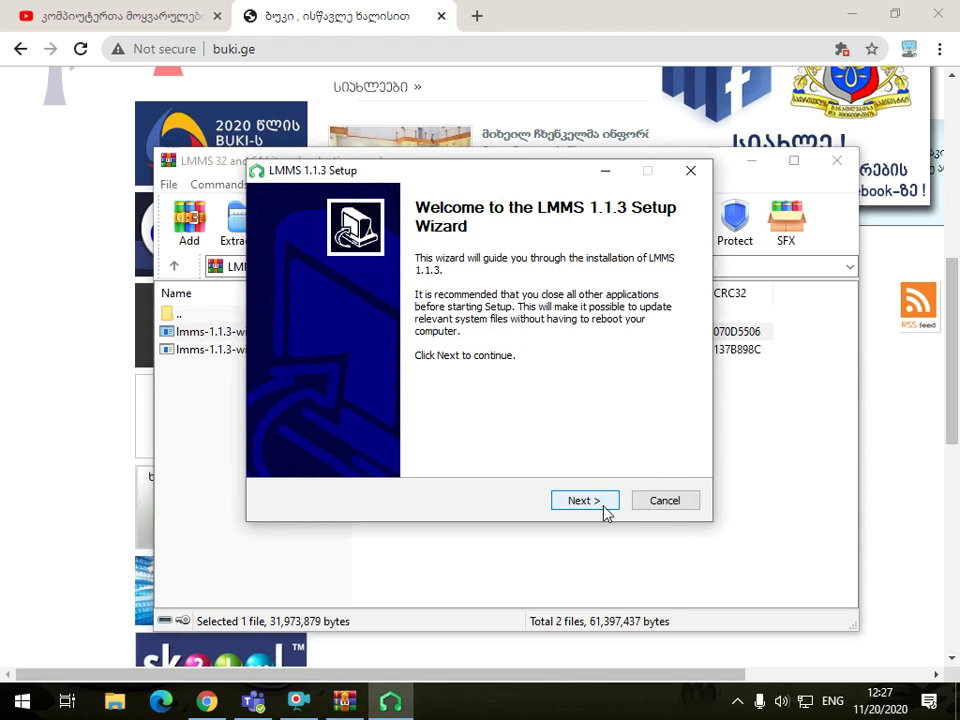
pyautogui.click(604, 513)
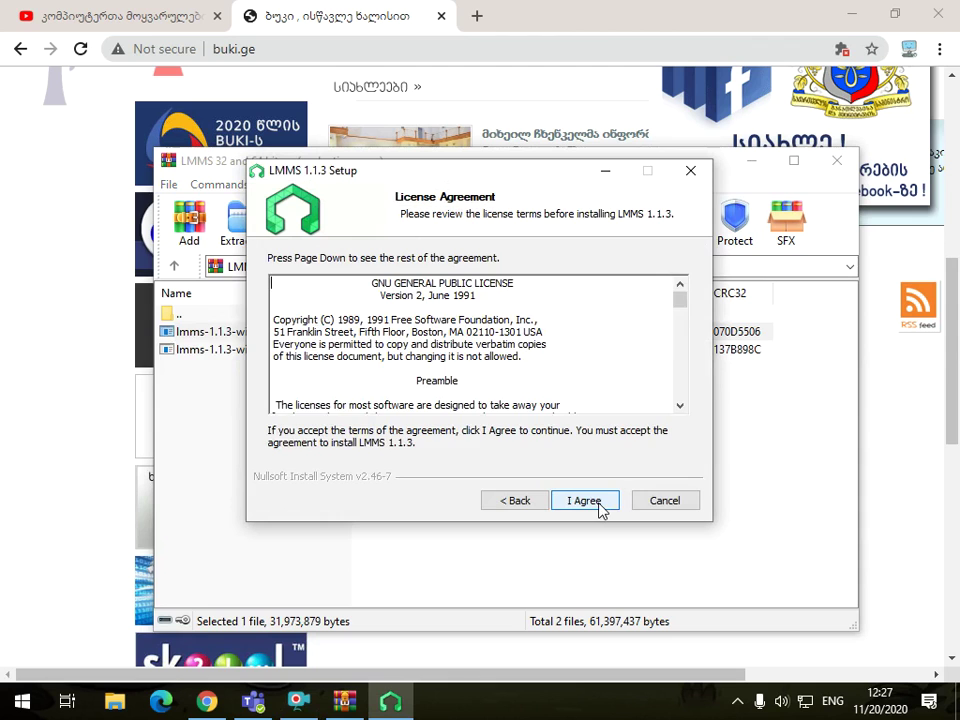
pyautogui.click(584, 500)
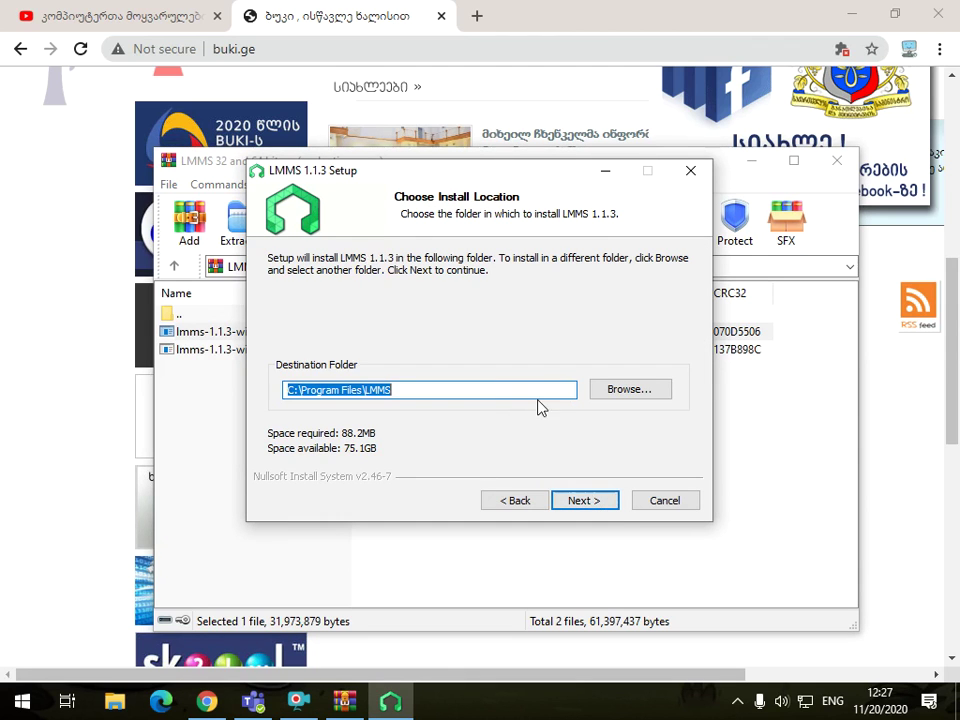
pyautogui.click(298, 700)
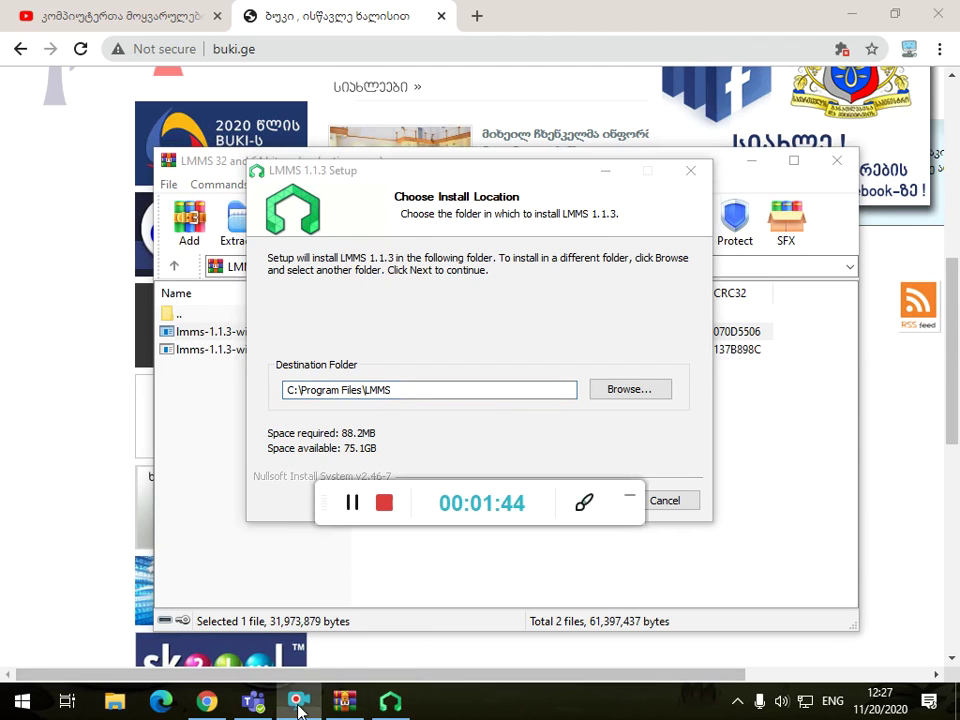
pyautogui.click(586, 507)
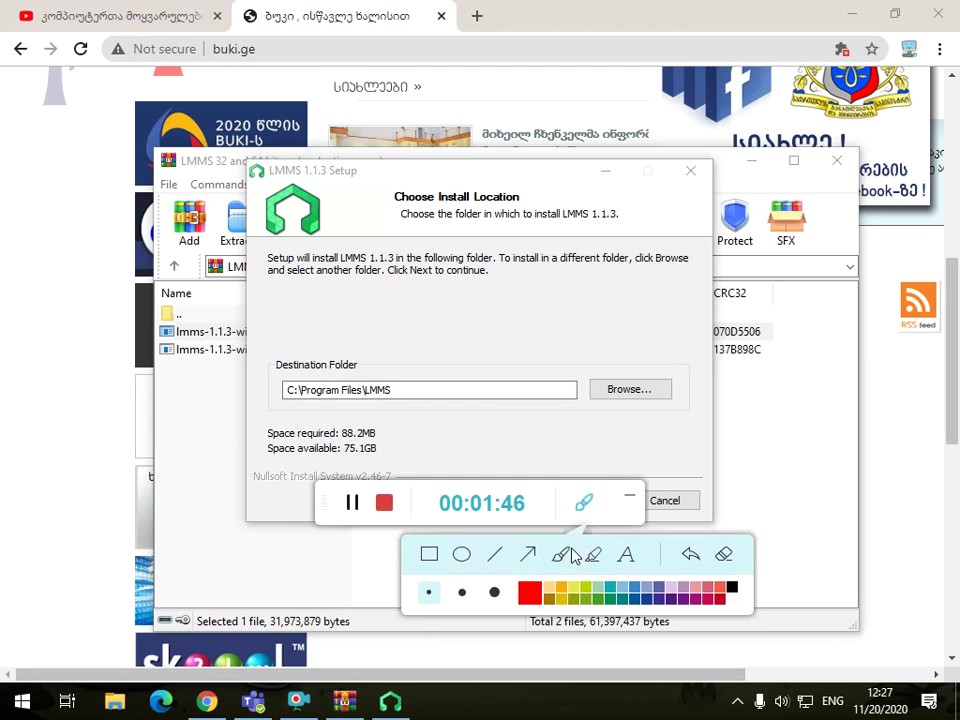
pyautogui.click(640, 430)
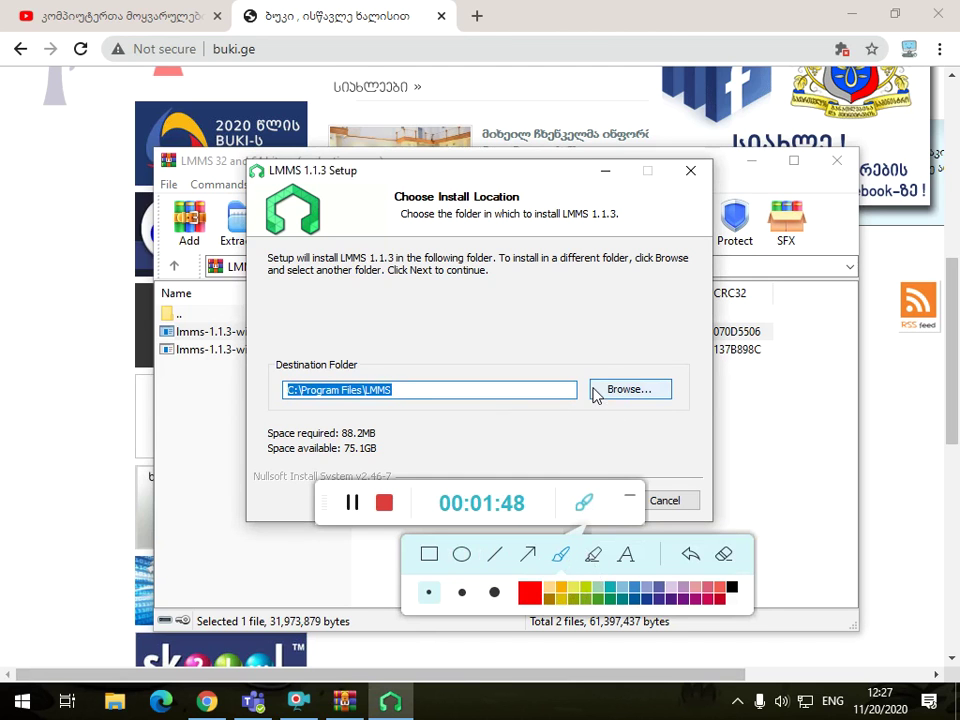
pyautogui.click(535, 597)
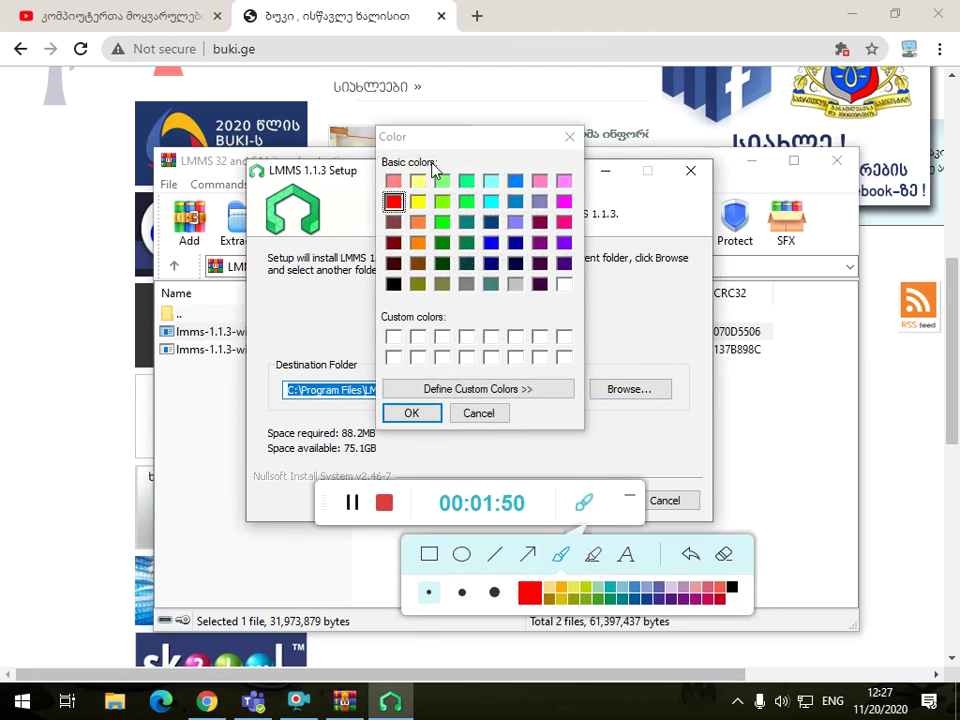
pyautogui.click(393, 203)
pyautogui.click(432, 412)
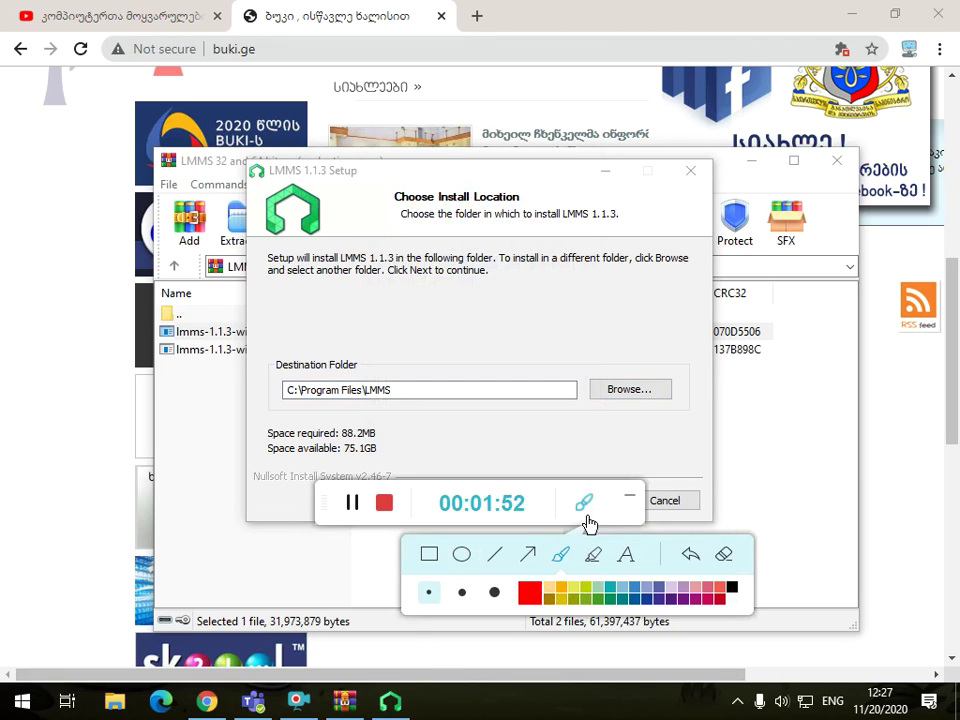
pyautogui.click(594, 424)
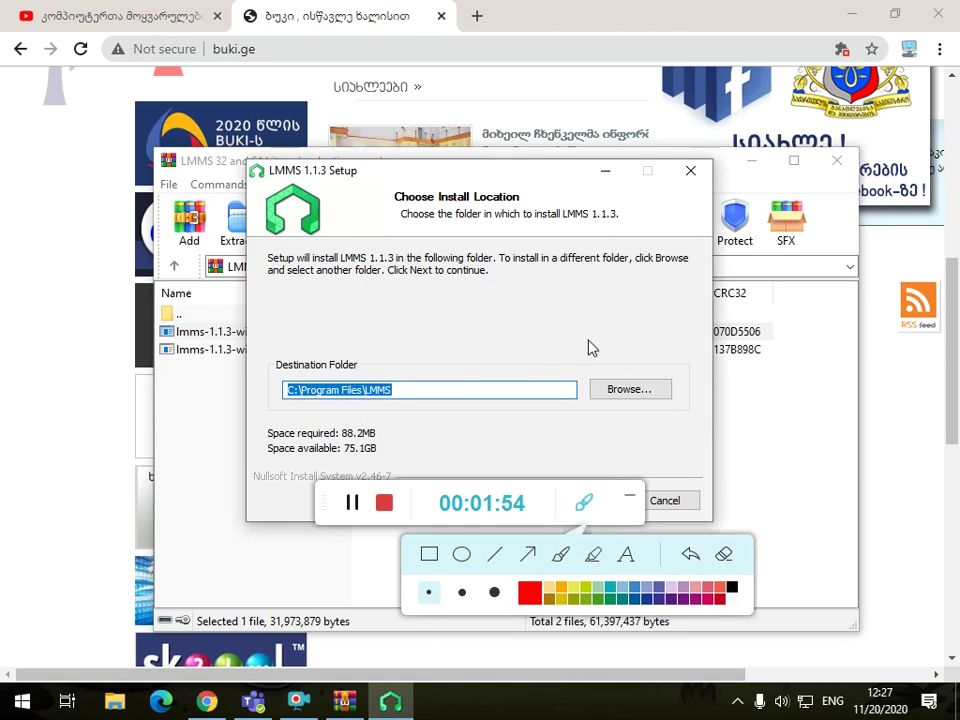
pyautogui.click(580, 498)
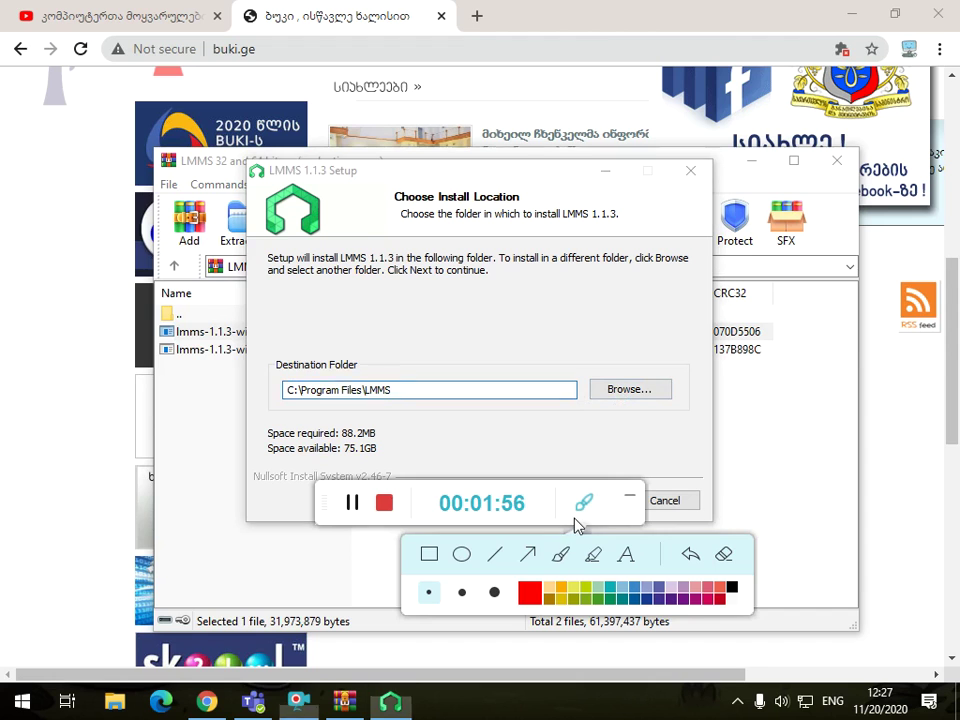
# - Set the installation destination to an LMMS folder on the Desktop and continue to the Start Menu folder choice
pyautogui.click(628, 390)
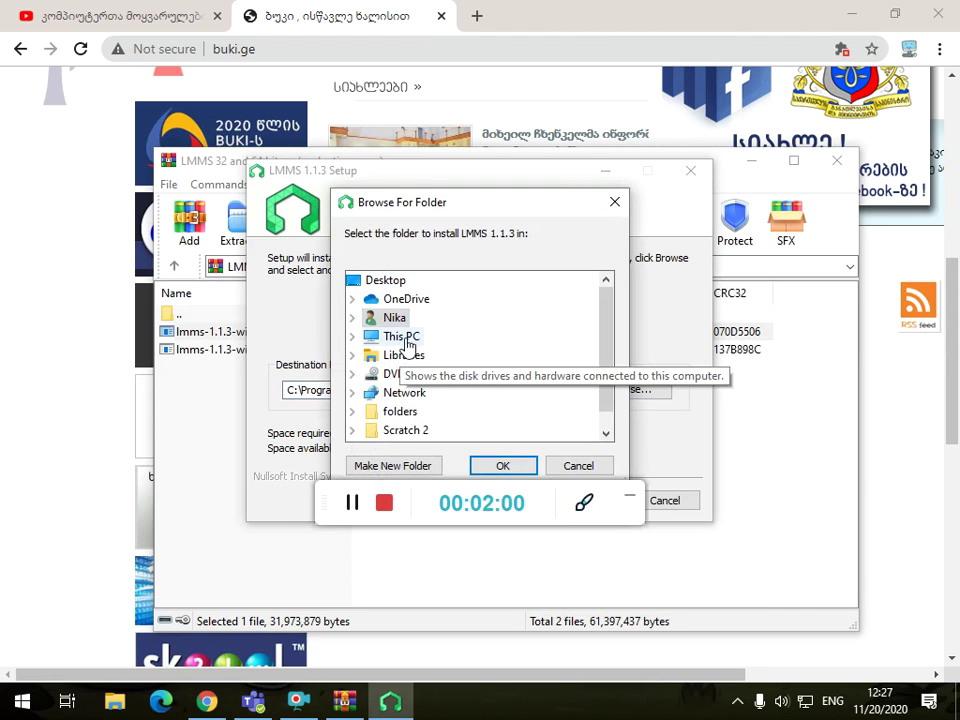
pyautogui.scroll(-1, 430, 392)
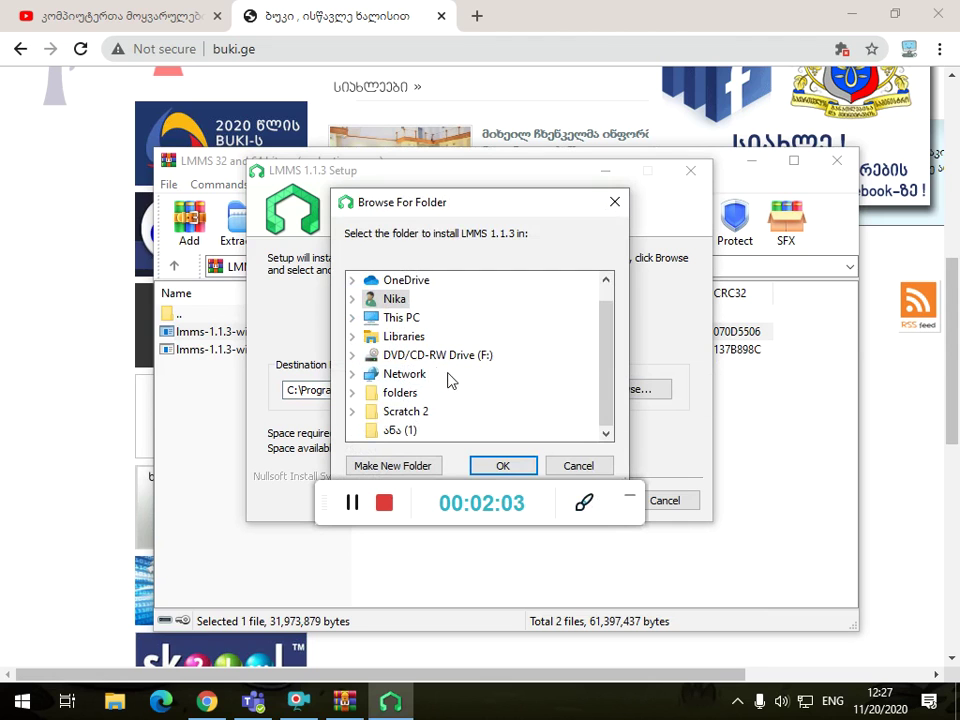
pyautogui.scroll(1, 423, 350)
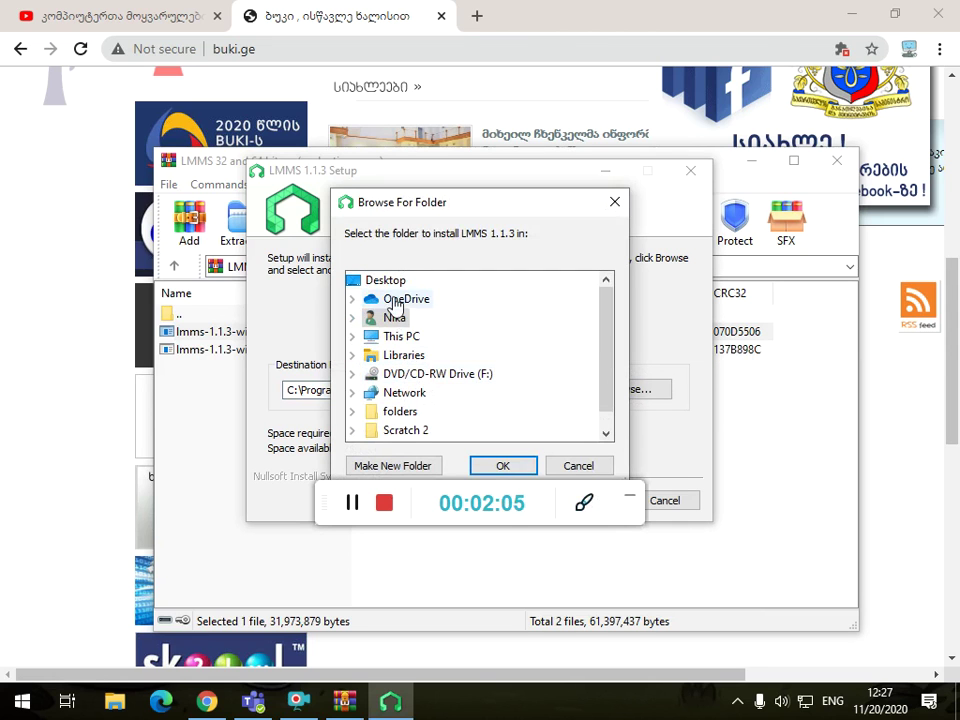
pyautogui.click(390, 280)
pyautogui.click(503, 466)
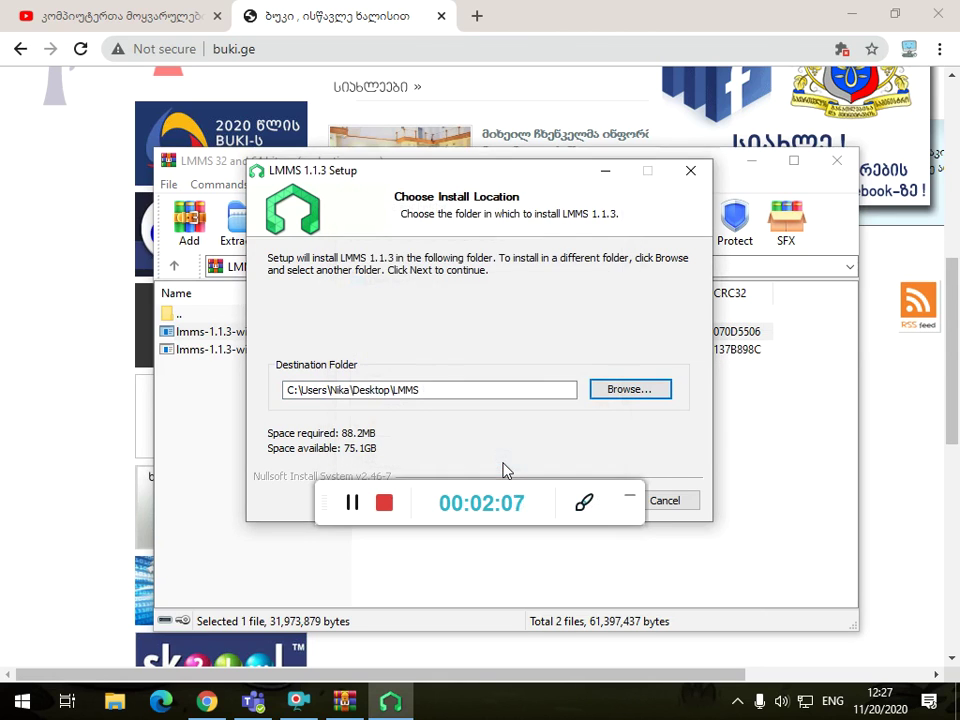
pyautogui.click(629, 496)
pyautogui.click(595, 503)
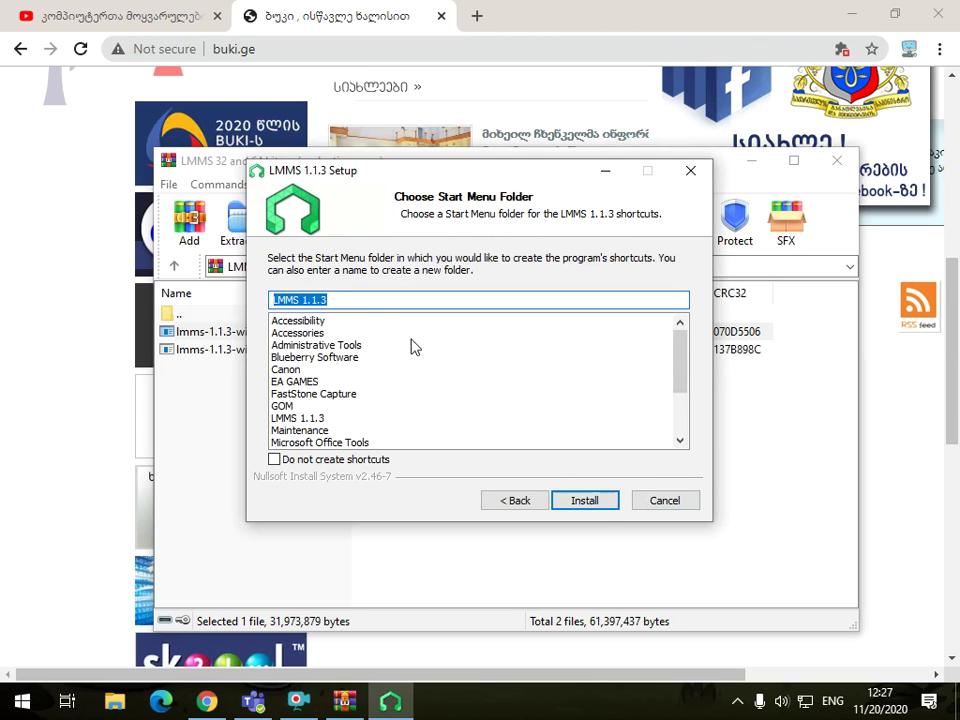
# - Install LMMS 1.1.3 with LMMS 1.1.3 kept as the Start Menu folder
pyautogui.click(595, 506)
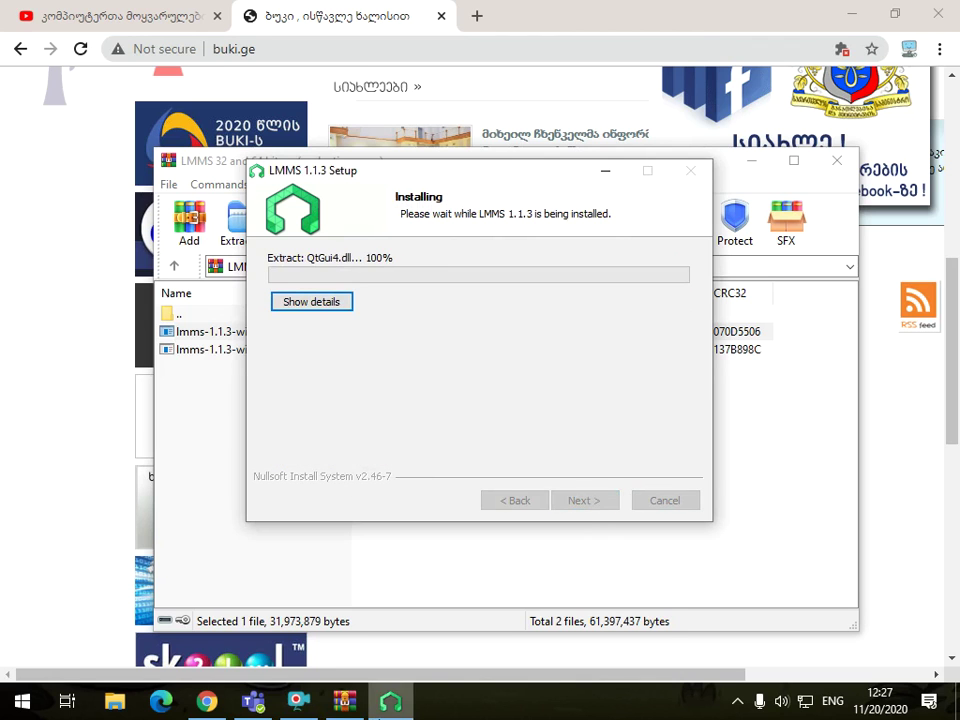
pyautogui.click(298, 701)
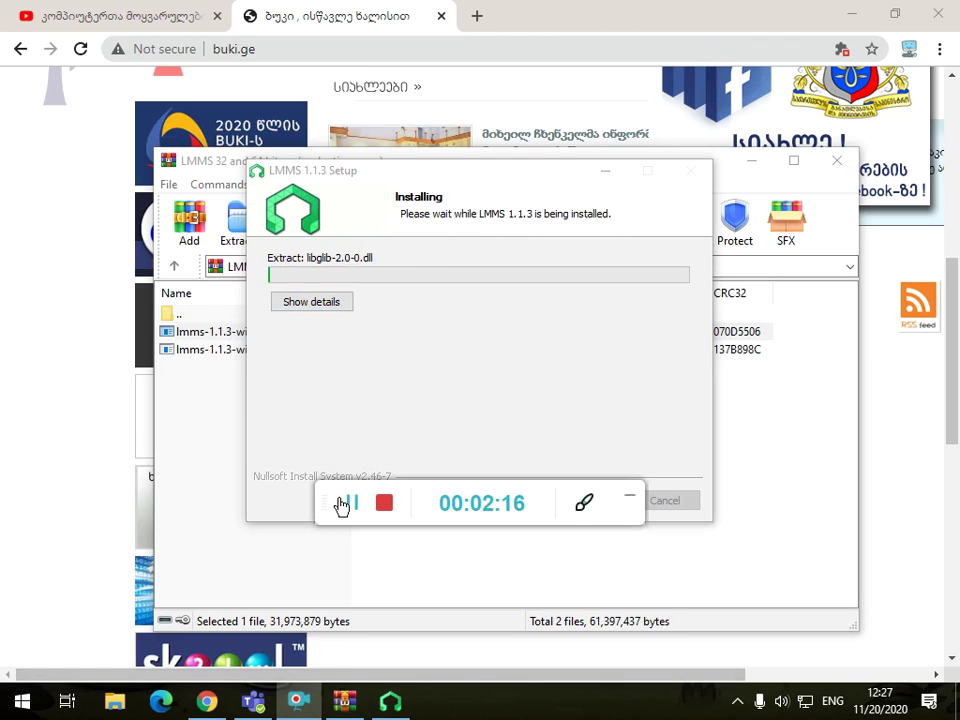
pyautogui.click(343, 505)
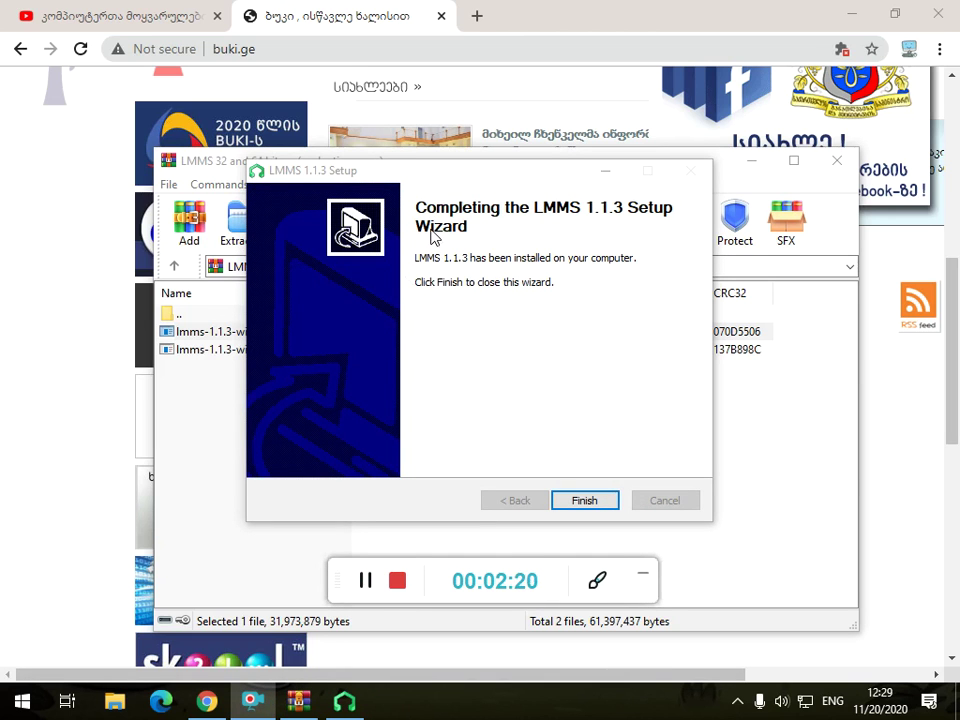
# - Finish the LMMS 1.1.3 setup wizard, then close the archive and browser windows to get back to the Desktop
pyautogui.click(596, 503)
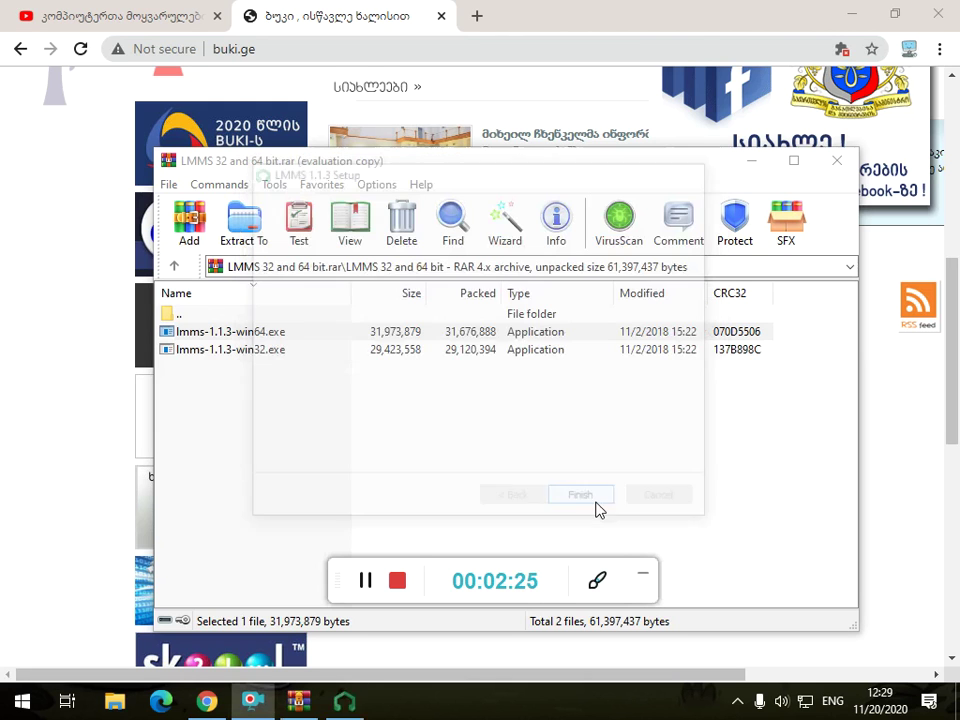
pyautogui.click(836, 162)
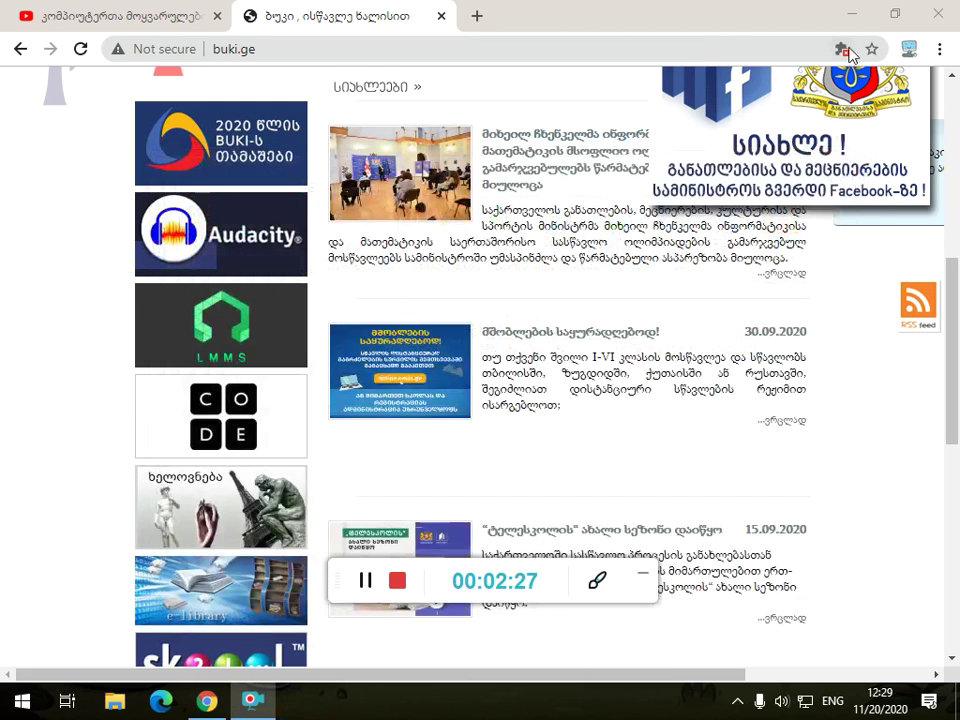
pyautogui.click(925, 16)
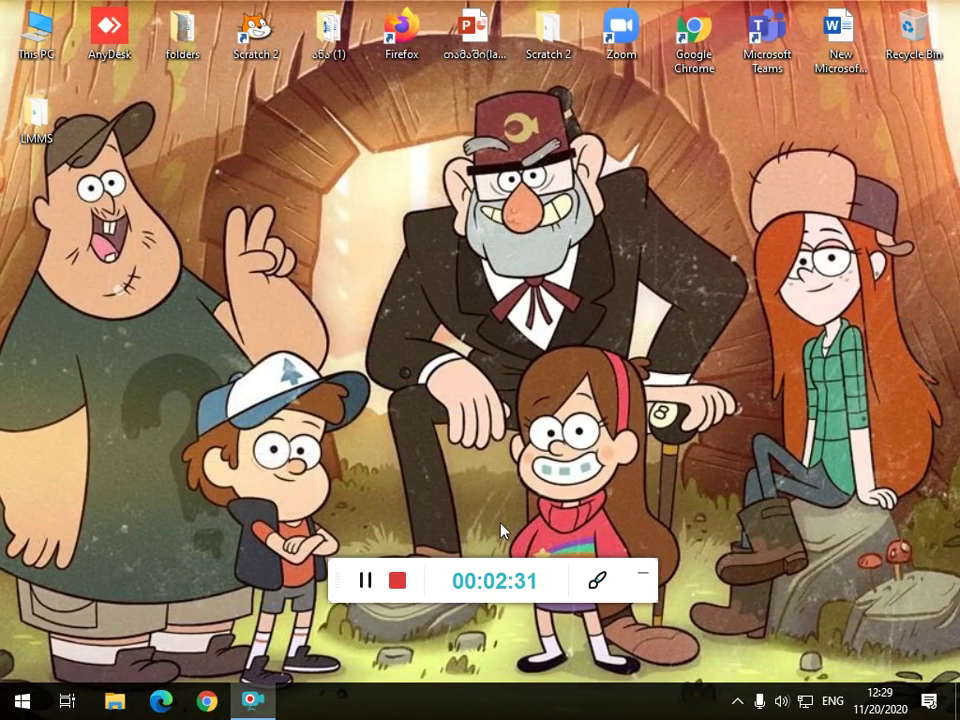
pyautogui.moveTo(845, 158); pyautogui.dragTo(420, 447)
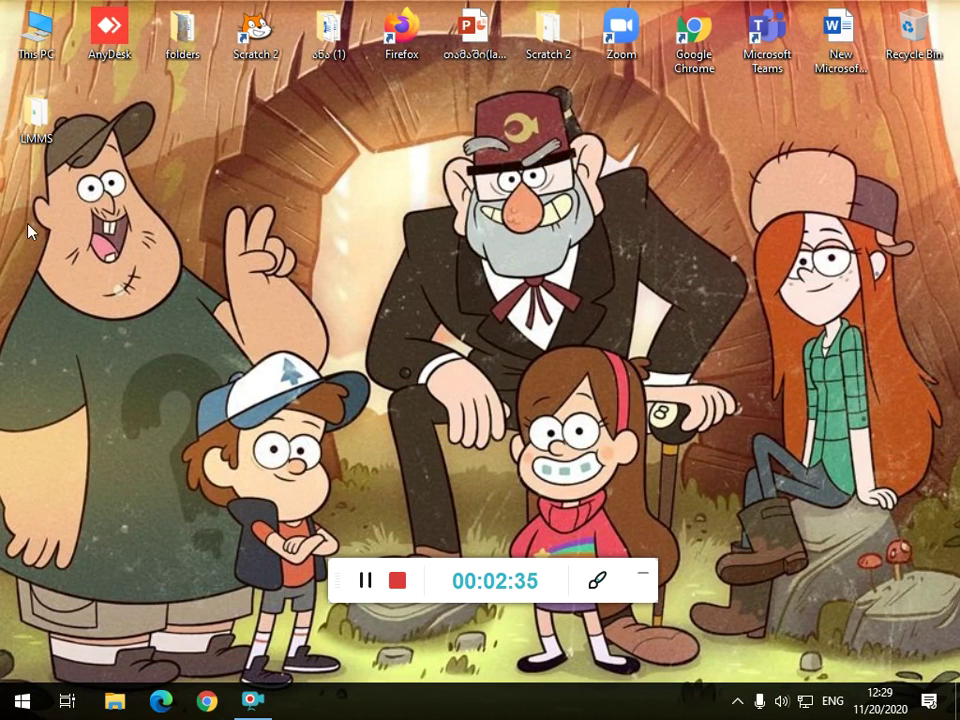
# - Launch lmms from the LMMS folder on the Desktop and leave its window to return to the folder
pyautogui.doubleClick(35, 118)
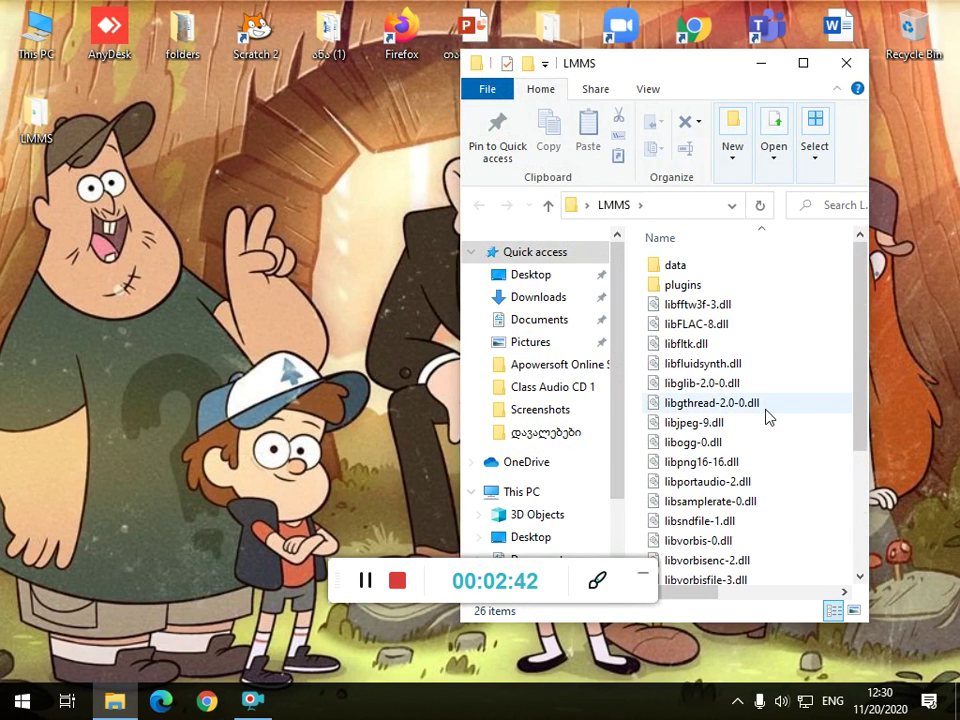
pyautogui.scroll(-2, 760, 420)
pyautogui.click(640, 582)
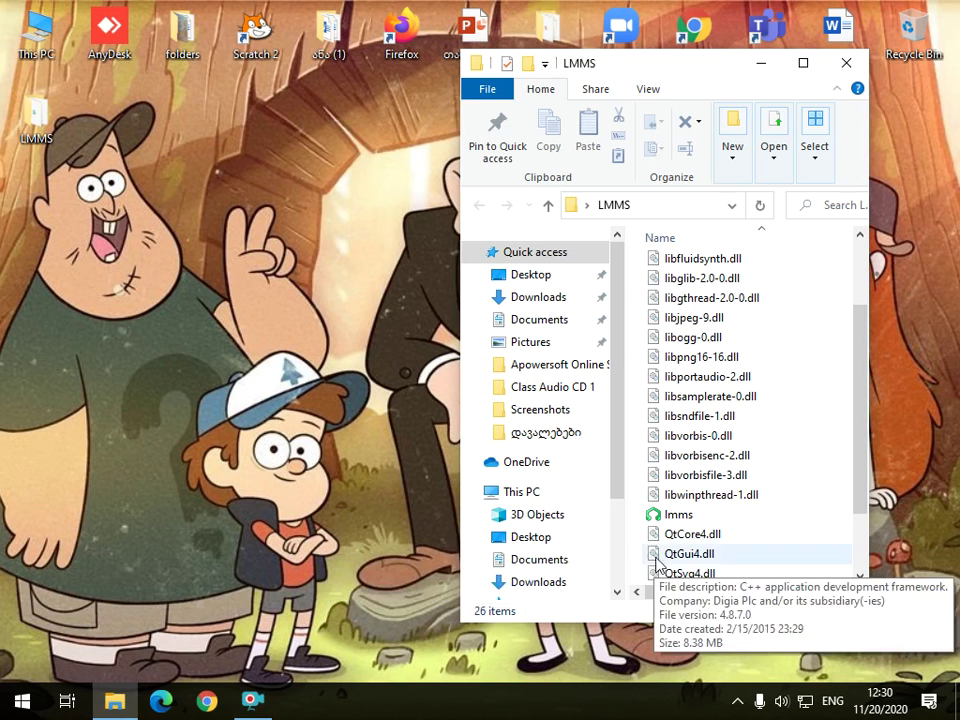
pyautogui.scroll(2, 670, 528)
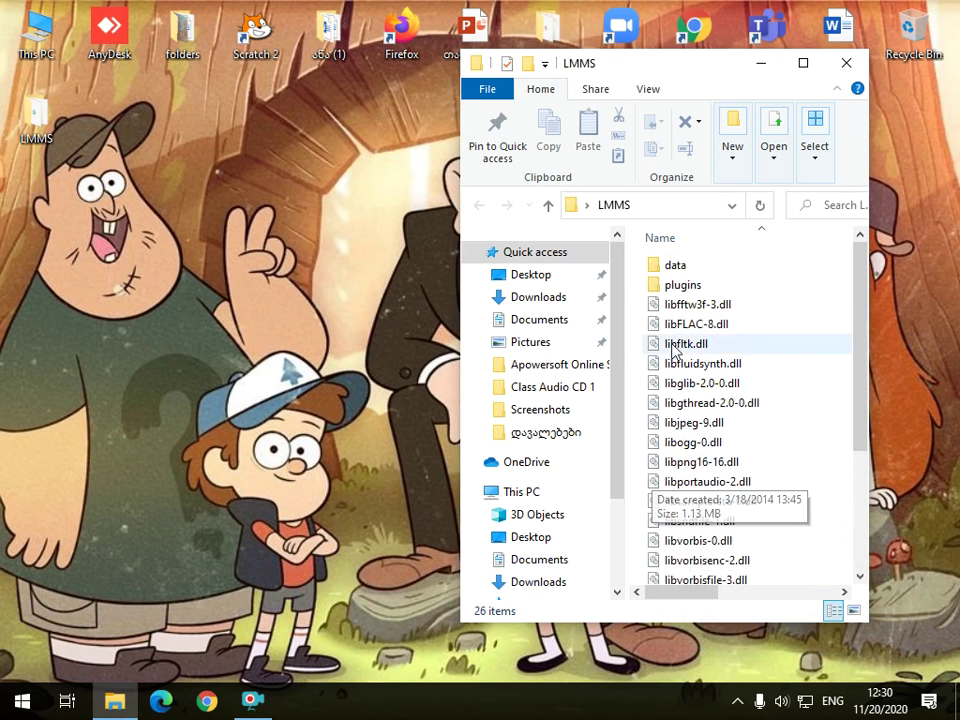
pyautogui.scroll(-3, 671, 279)
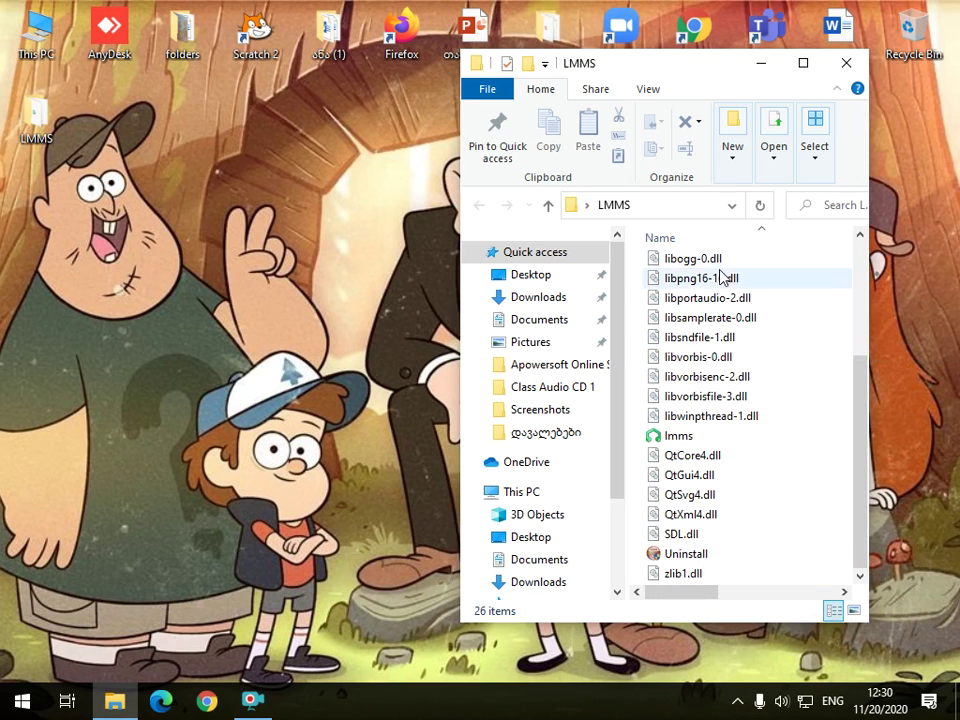
pyautogui.click(677, 444)
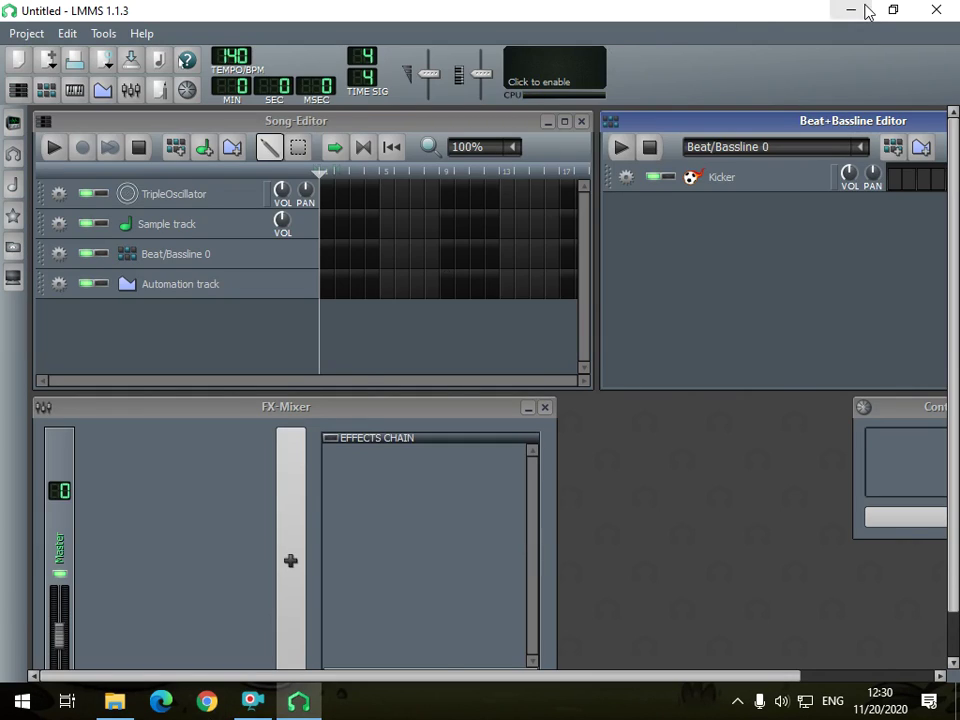
pyautogui.click(864, 12)
# - Move the lmms program file out of the LMMS folder onto the Desktop and try to launch it from there
pyautogui.moveTo(675, 437); pyautogui.dragTo(110, 120)
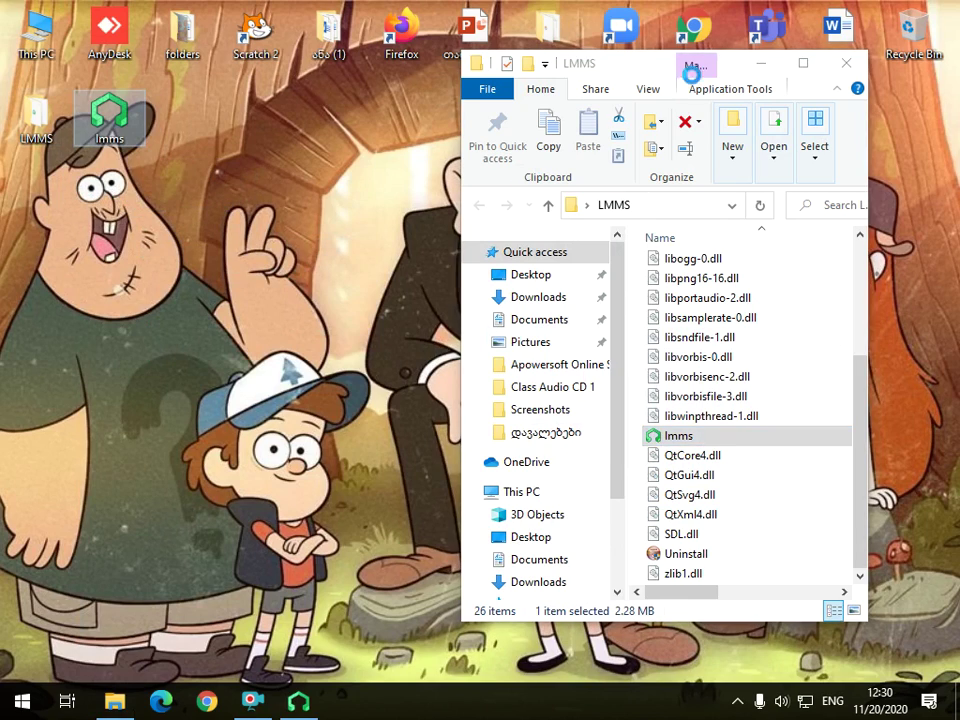
pyautogui.click(760, 63)
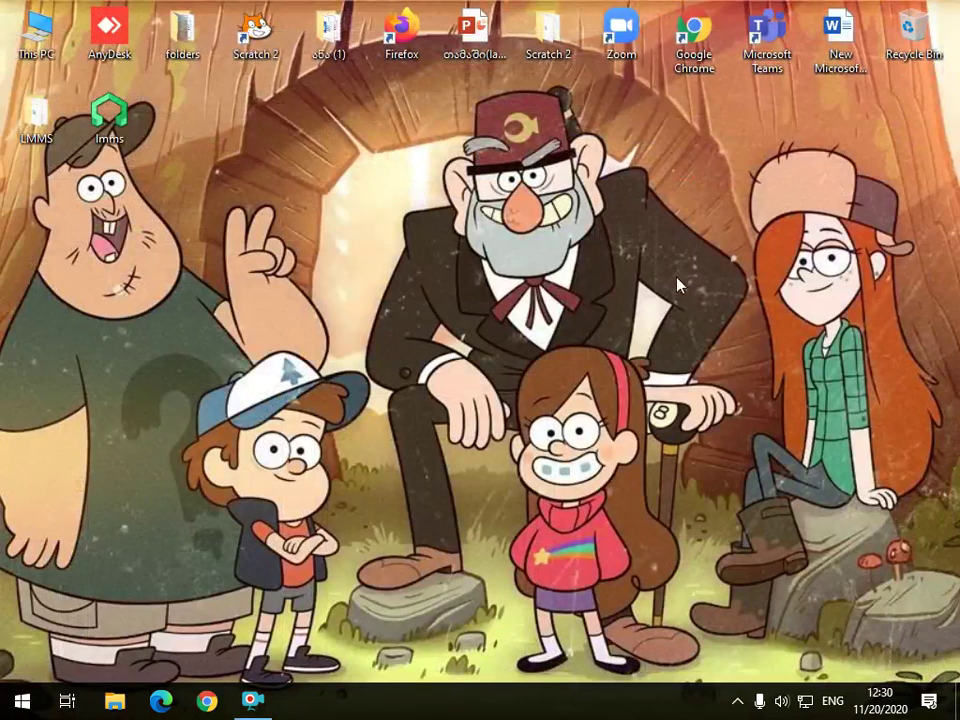
pyautogui.doubleClick(99, 121)
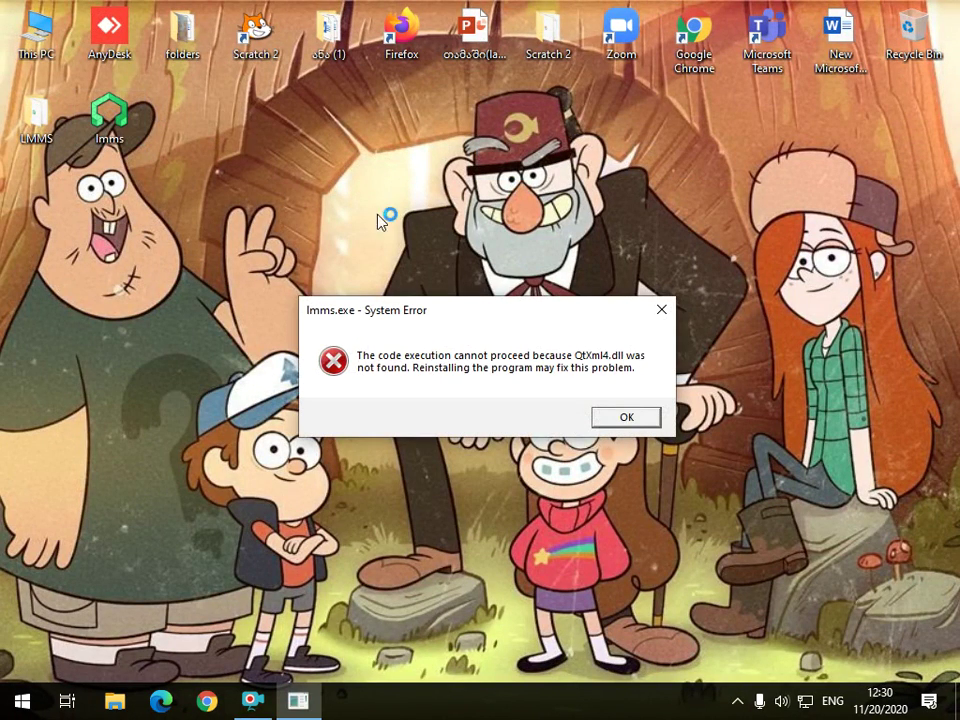
# - Dismiss the lmms.exe system error dialogs and move the lmms file back into the LMMS folder
pyautogui.click(661, 310)
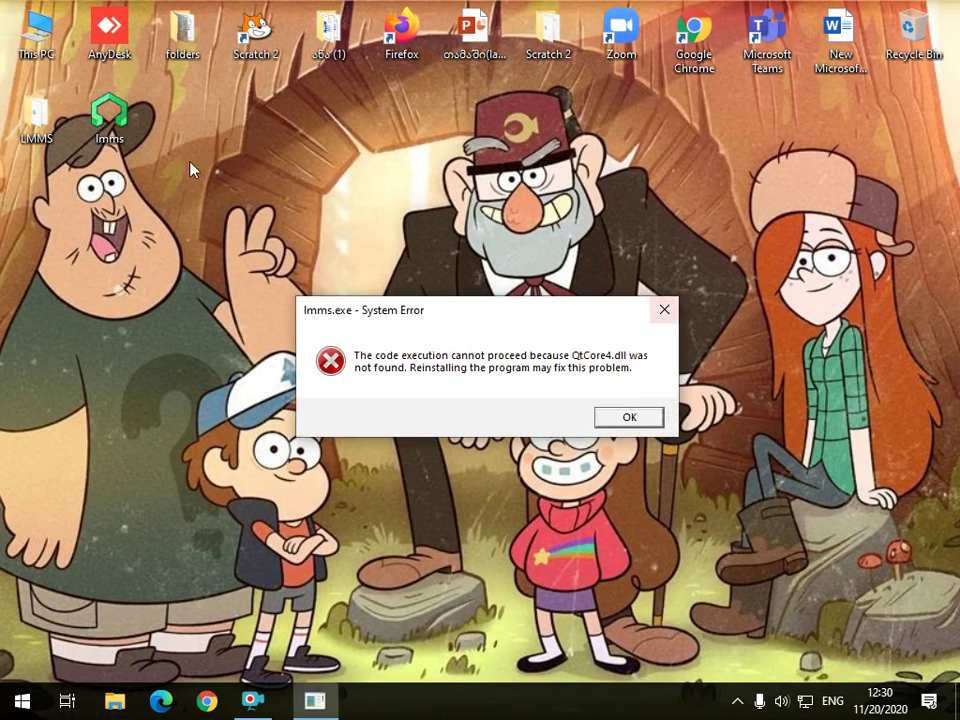
pyautogui.click(628, 416)
pyautogui.click(627, 418)
pyautogui.moveTo(121, 138); pyautogui.dragTo(35, 130)
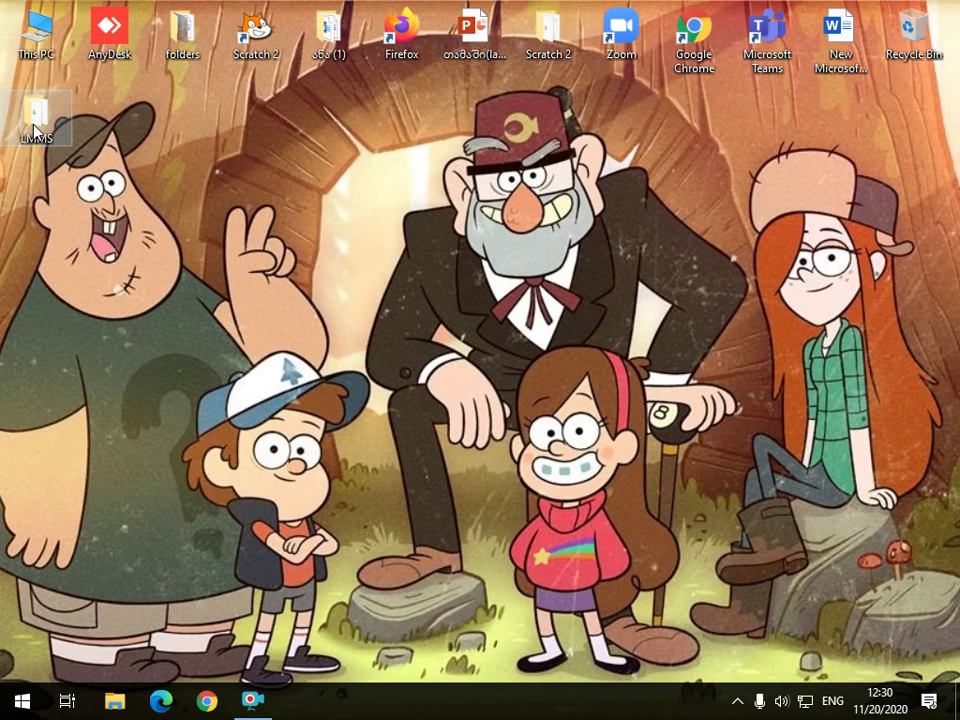
# - Launch lmms from inside the LMMS folder on the Desktop and close the folder window
pyautogui.doubleClick(35, 118)
pyautogui.scroll(-3, 743, 447)
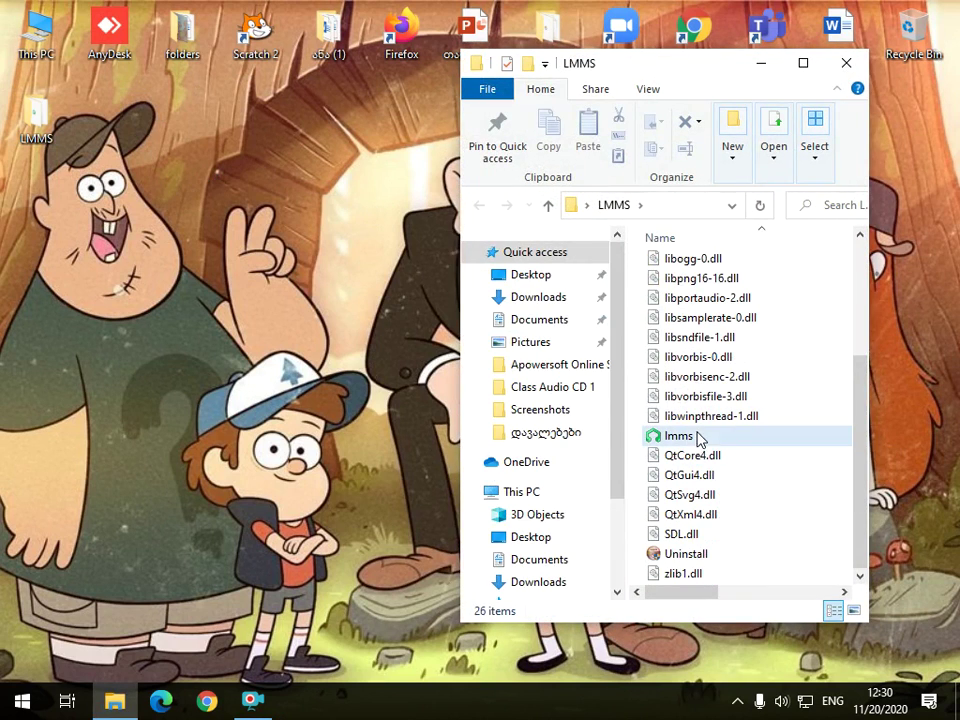
pyautogui.doubleClick(699, 437)
pyautogui.click(846, 63)
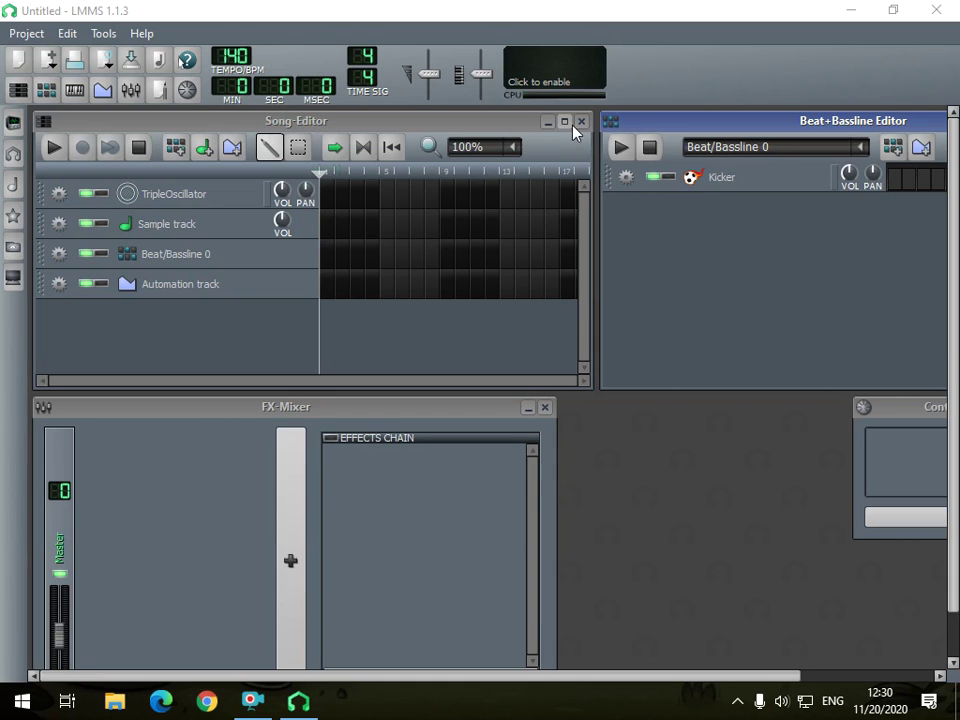
pyautogui.click(252, 700)
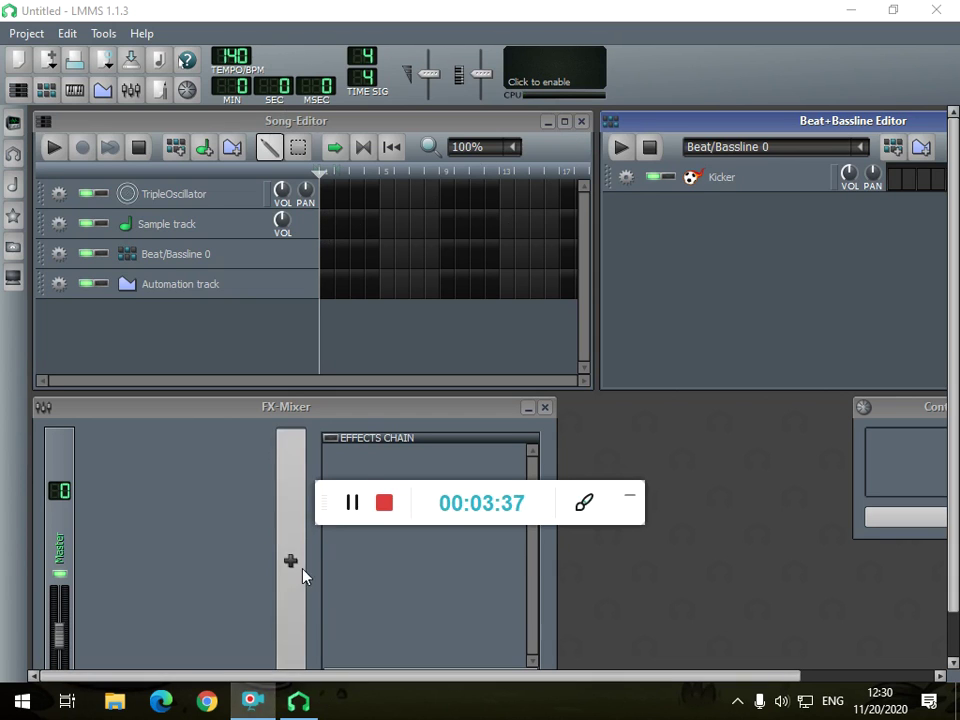